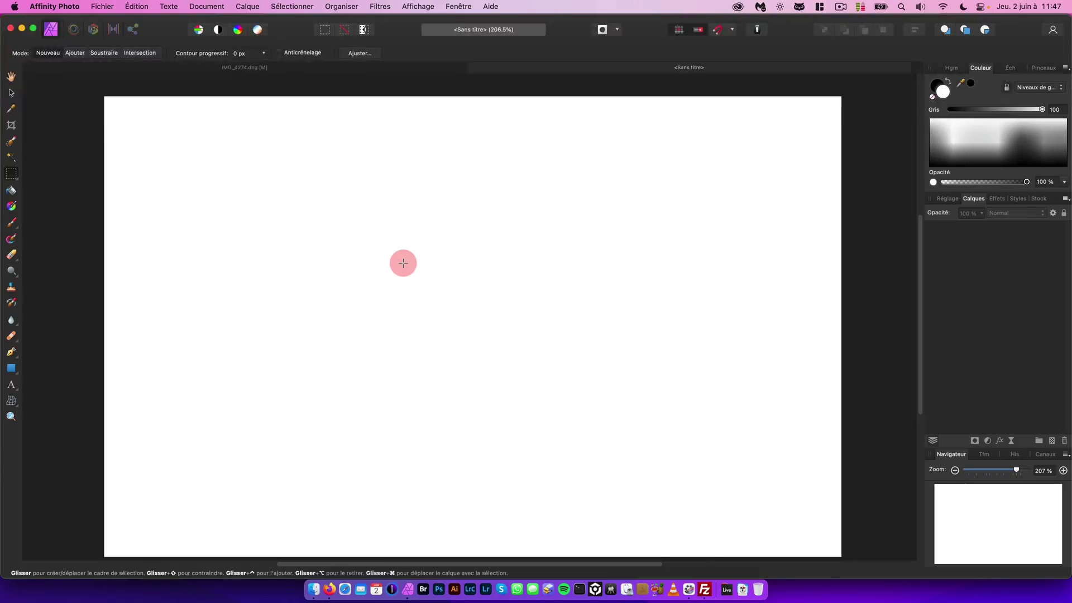
{"action": "left_click", "coordinate": [10, 176]}
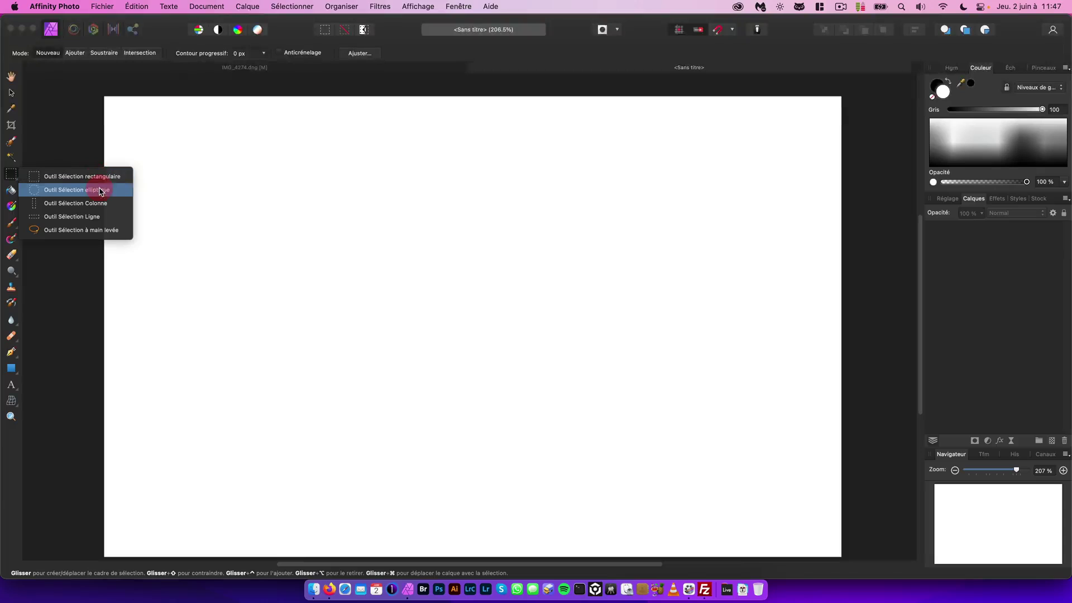
{"action": "left_click", "coordinate": [97, 234]}
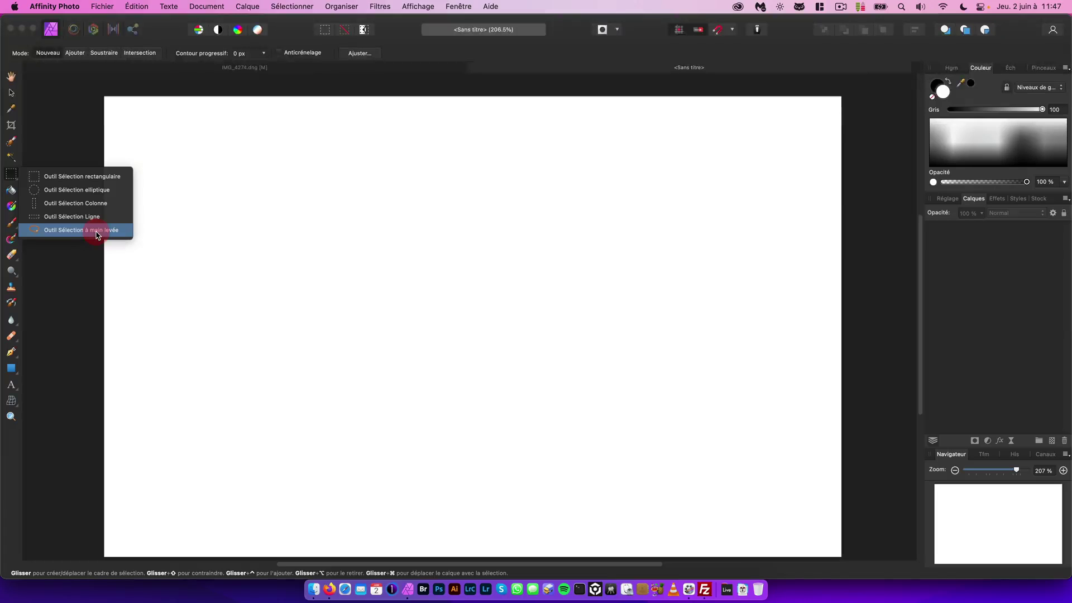
{"action": "left_click", "coordinate": [10, 159]}
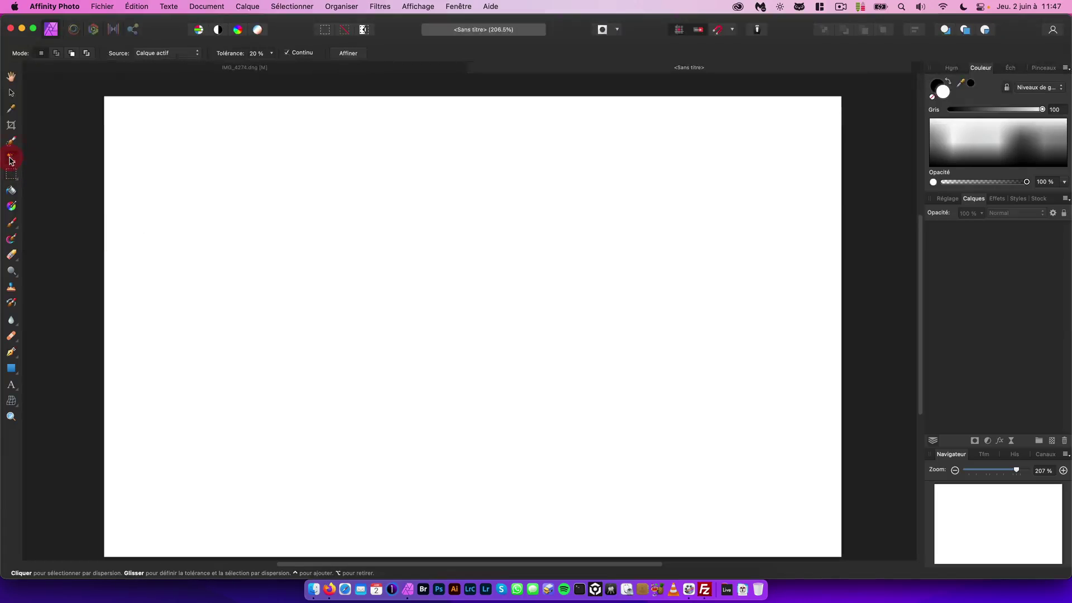
{"action": "left_click", "coordinate": [11, 143]}
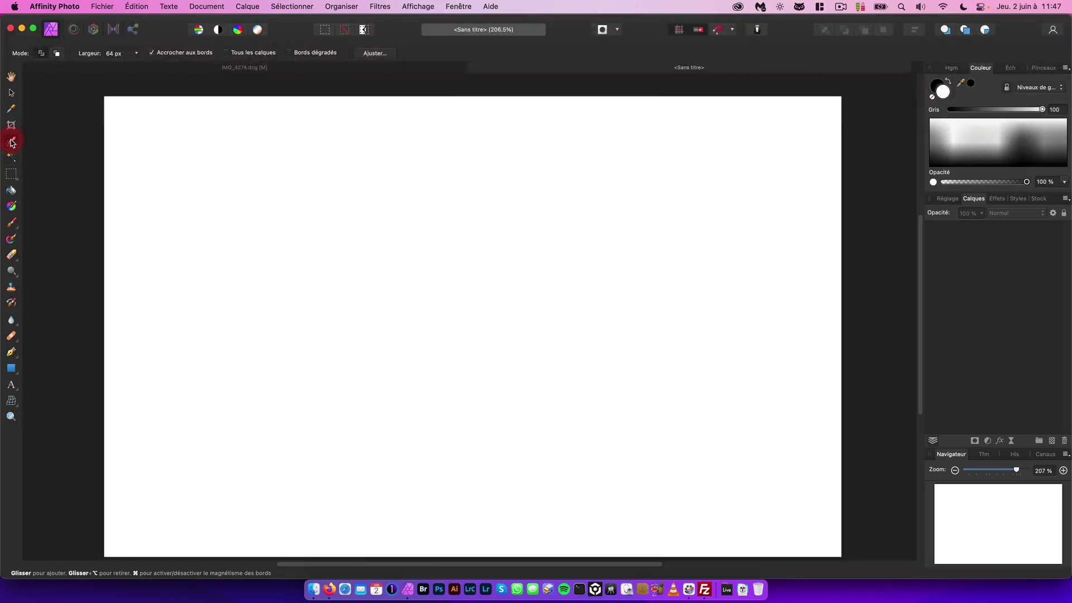
{"action": "left_click", "coordinate": [14, 144]}
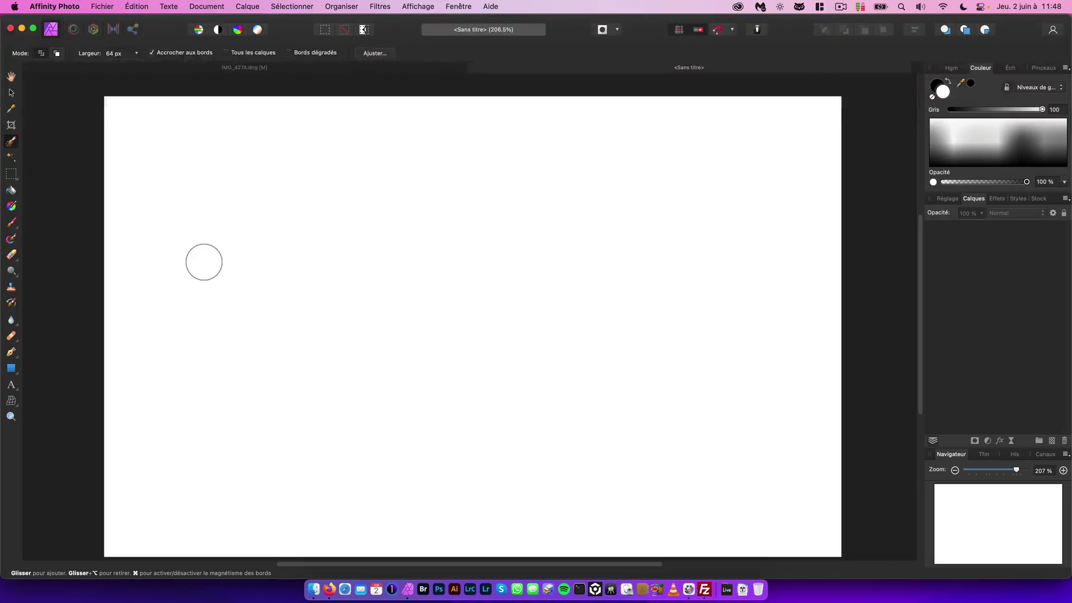
- Draw a large rectangular selection across the upper-middle part of the blank canvas
{"action": "left_click", "coordinate": [17, 175]}
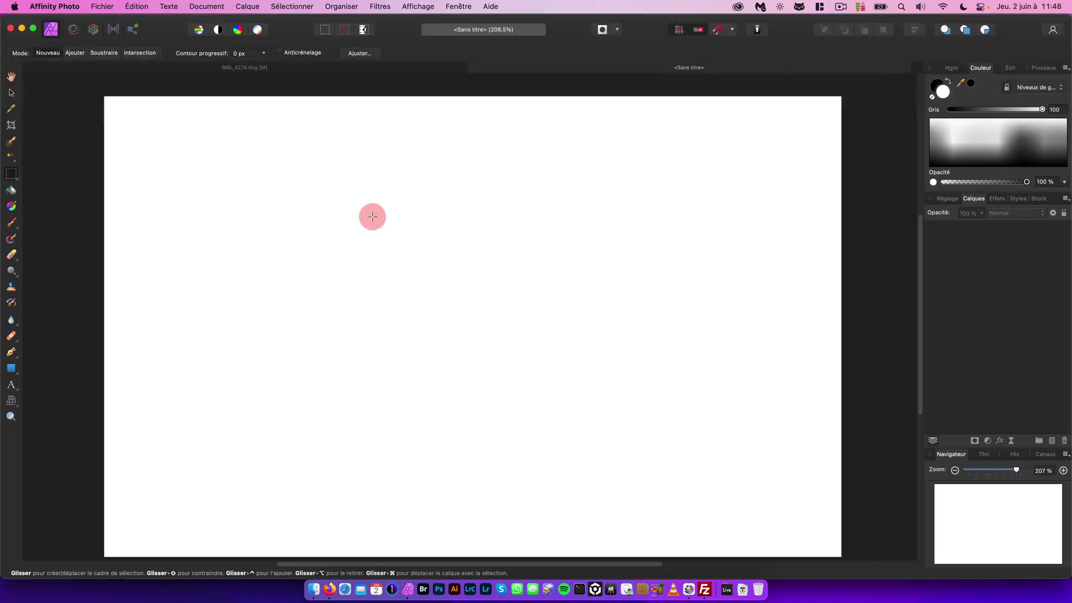
{"action": "left_click_drag", "start_coordinate": [222, 180], "coordinate": [586, 390]}
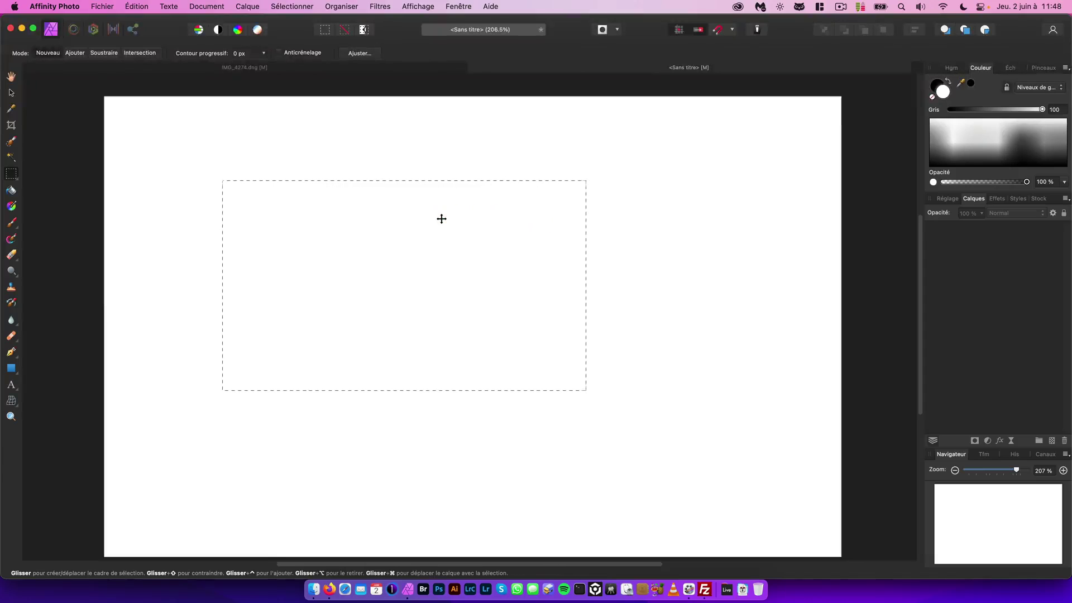
{"action": "left_click", "coordinate": [261, 196]}
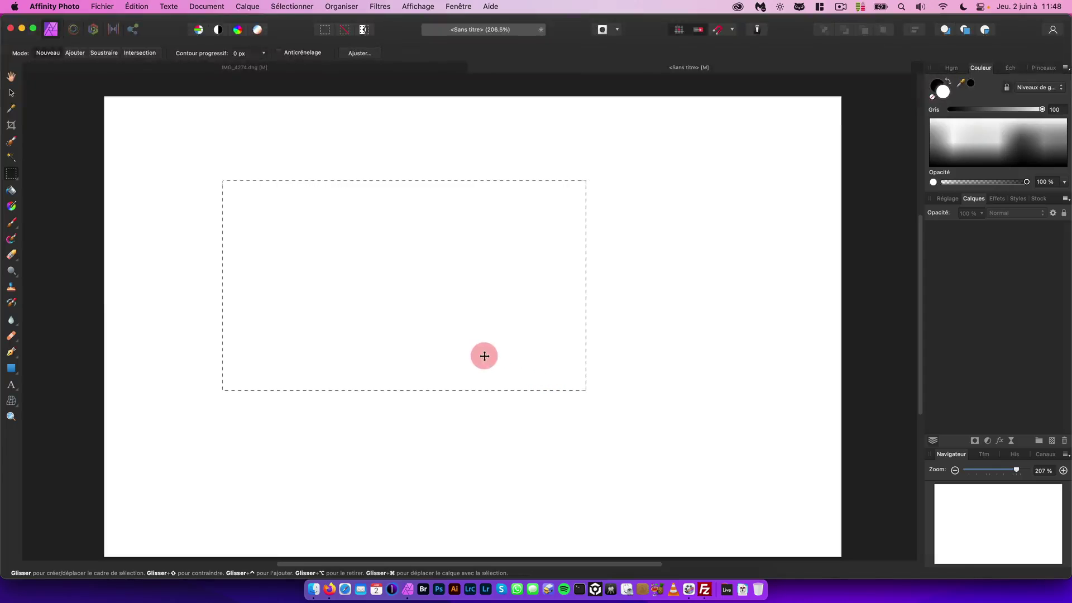
- Add a new pixel layer and set the paint brush colour to pure red, RGB 255, 0, 0
{"action": "left_click", "coordinate": [1052, 441]}
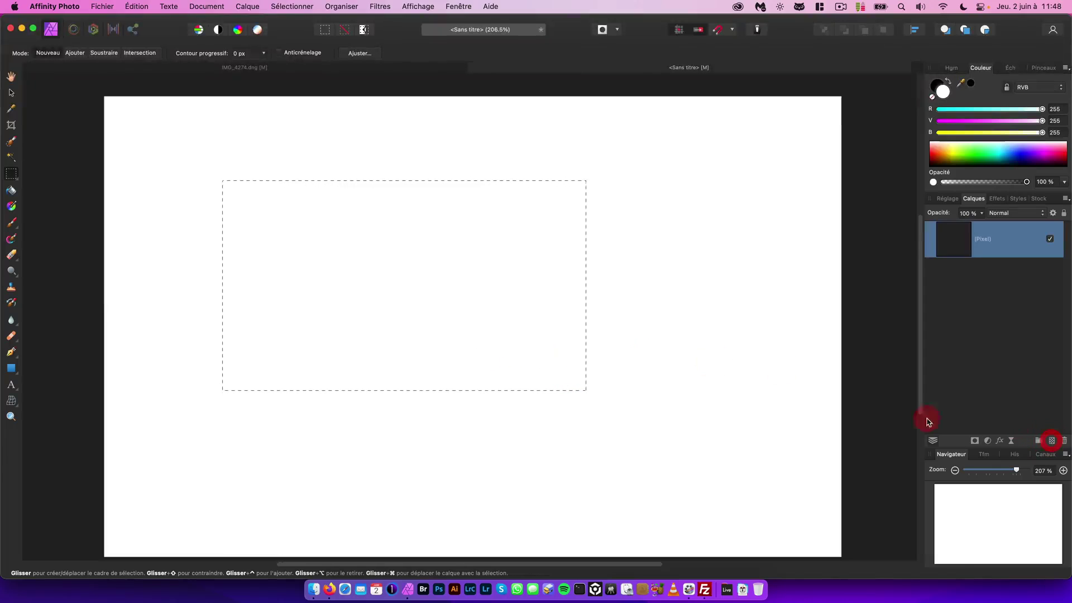
{"action": "left_click", "coordinate": [12, 224]}
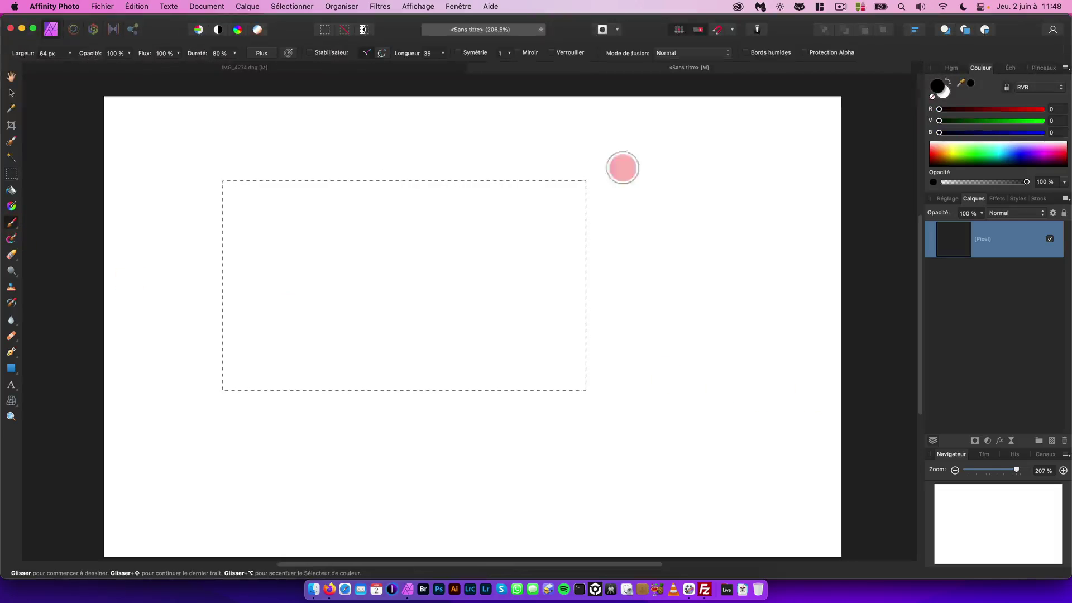
{"action": "left_click_drag", "start_coordinate": [1021, 110], "coordinate": [1051, 114]}
- Paint red strokes along the borders of the rectangular selection to test its limits, and undo them
{"action": "mouse_move", "coordinate": [605, 226]}
{"action": "left_mouse_down"}
{"action": "mouse_move", "coordinate": [606, 272]}
{"action": "mouse_move", "coordinate": [642, 293]}
{"action": "mouse_move", "coordinate": [666, 225]}
{"action": "mouse_move", "coordinate": [649, 242]}
{"action": "mouse_move", "coordinate": [721, 247]}
{"action": "mouse_move", "coordinate": [742, 238]}
{"action": "mouse_move", "coordinate": [691, 219]}
{"action": "mouse_move", "coordinate": [740, 203]}
{"action": "mouse_move", "coordinate": [703, 160]}
{"action": "mouse_move", "coordinate": [301, 129]}
{"action": "mouse_move", "coordinate": [152, 137]}
{"action": "mouse_move", "coordinate": [142, 338]}
{"action": "mouse_move", "coordinate": [181, 417]}
{"action": "mouse_move", "coordinate": [204, 427]}
{"action": "mouse_move", "coordinate": [212, 414]}
{"action": "mouse_move", "coordinate": [212, 291]}
{"action": "mouse_move", "coordinate": [197, 227]}
{"action": "mouse_move", "coordinate": [220, 217]}
{"action": "left_mouse_up"}
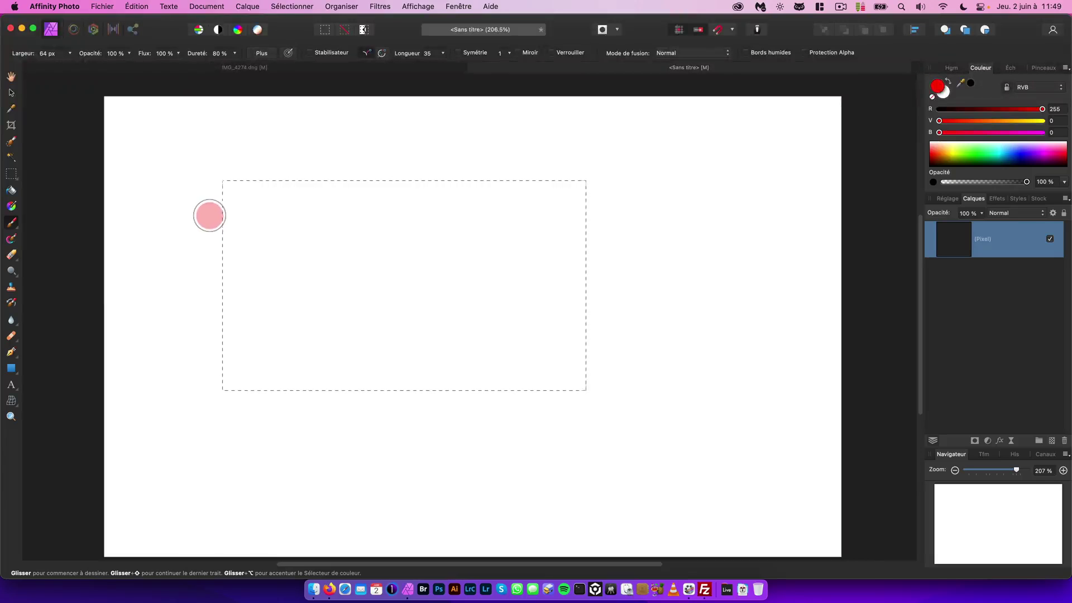
{"action": "left_click_drag", "start_coordinate": [222, 216], "coordinate": [219, 191]}
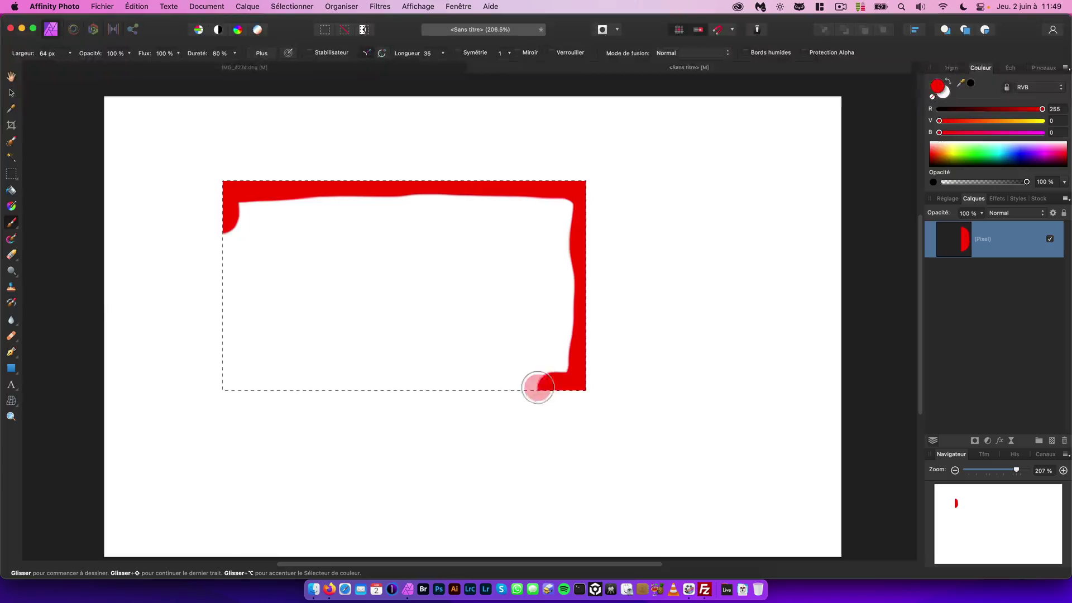
{"action": "left_click_drag", "start_coordinate": [537, 388], "coordinate": [313, 382]}
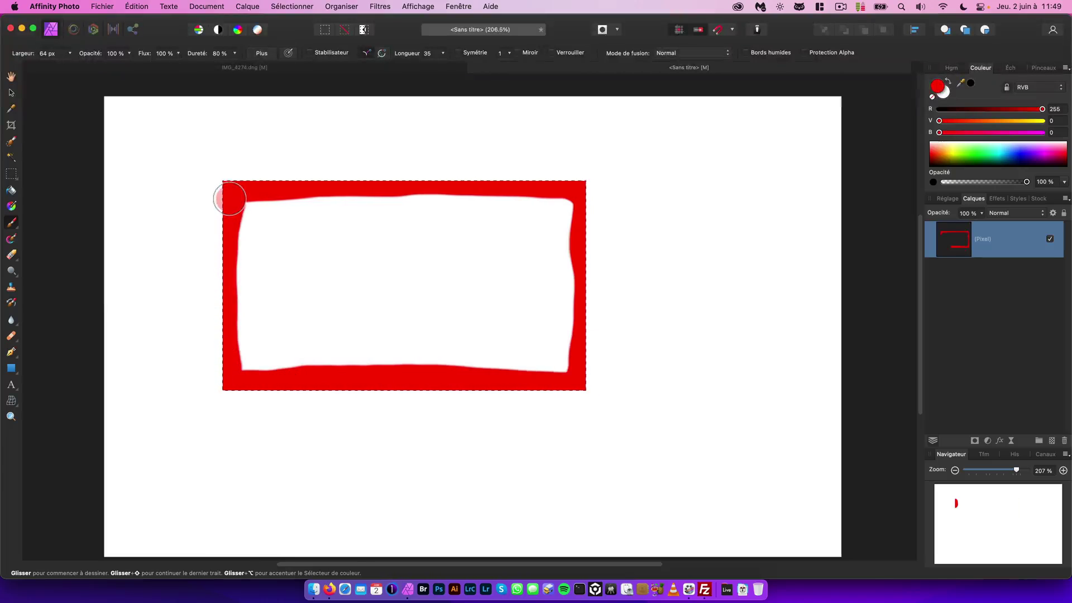
{"action": "key", "text": "super+z"}
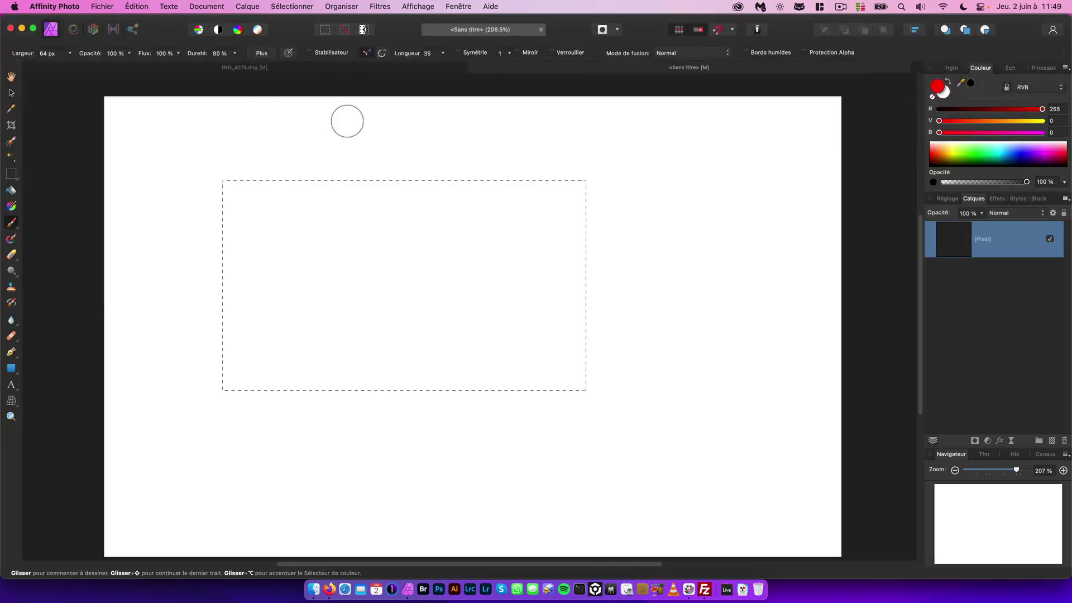
{"action": "left_click_drag", "start_coordinate": [355, 171], "coordinate": [354, 171]}
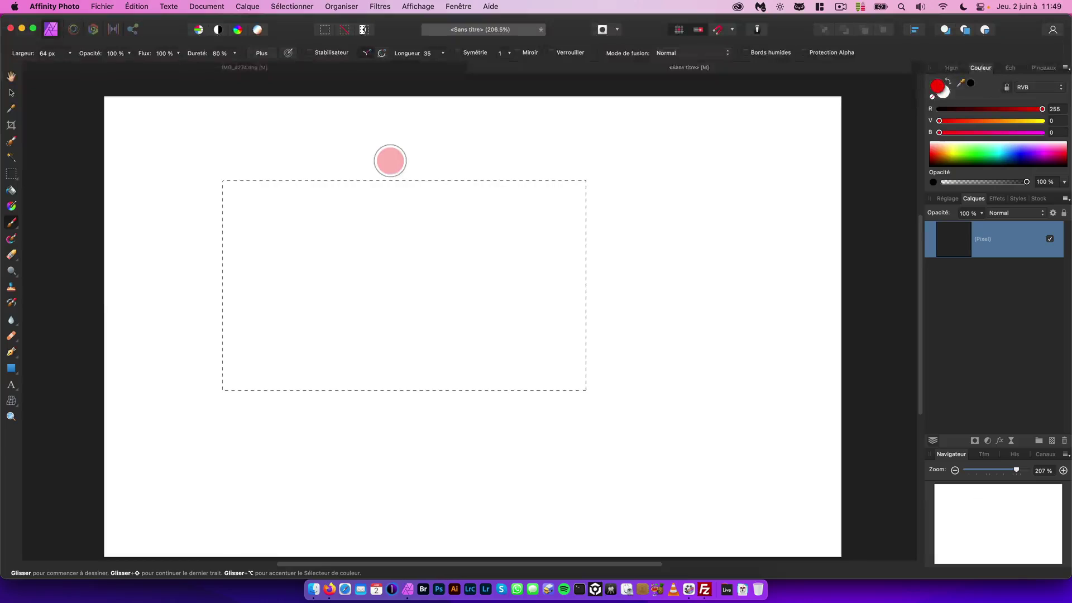
{"action": "mouse_move", "coordinate": [699, 460]}
{"action": "left_mouse_down"}
{"action": "mouse_move", "coordinate": [682, 102]}
{"action": "mouse_move", "coordinate": [181, 127]}
{"action": "mouse_move", "coordinate": [21, 99]}
{"action": "mouse_move", "coordinate": [52, 139]}
{"action": "mouse_move", "coordinate": [127, 170]}
{"action": "mouse_move", "coordinate": [24, 202]}
{"action": "mouse_move", "coordinate": [216, 193]}
{"action": "left_mouse_up"}
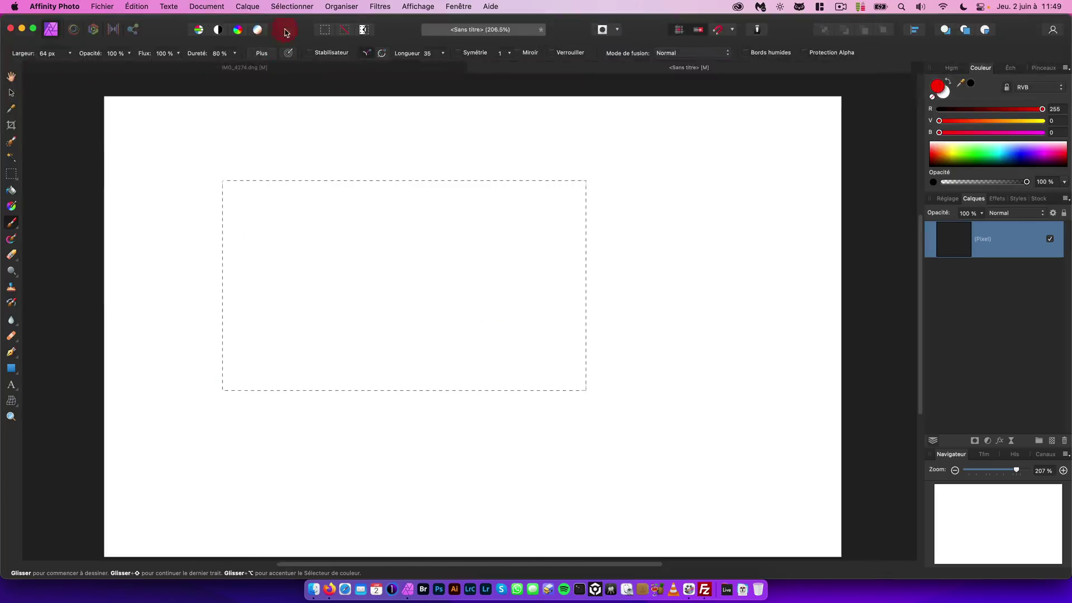
- Invert the pixel selection, scribble red over the area beside the rectangle, and undo the paint
{"action": "left_click", "coordinate": [292, 6]}
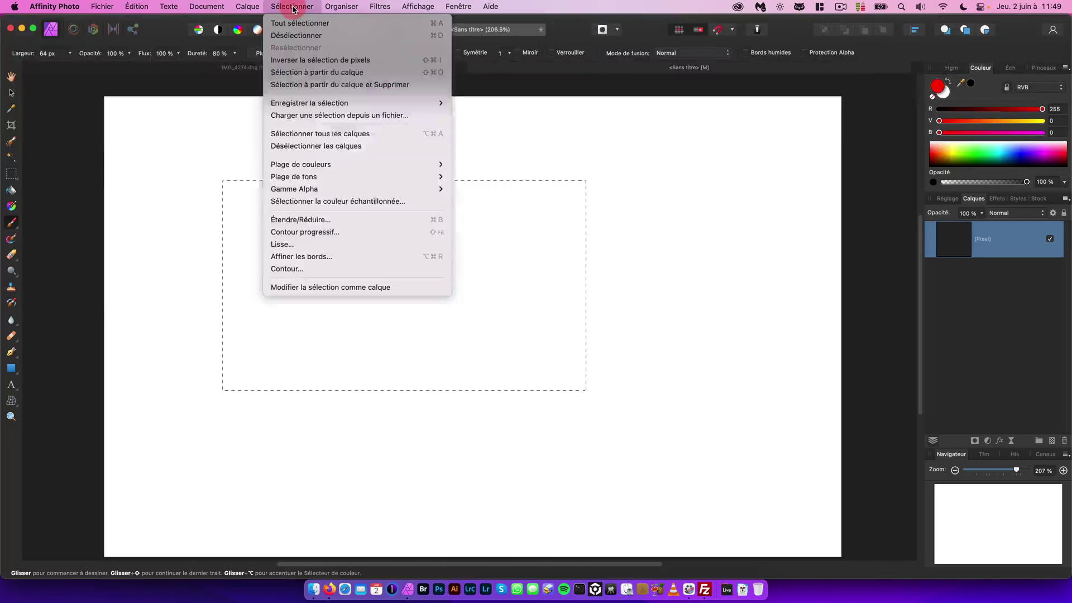
{"action": "left_click", "coordinate": [306, 58]}
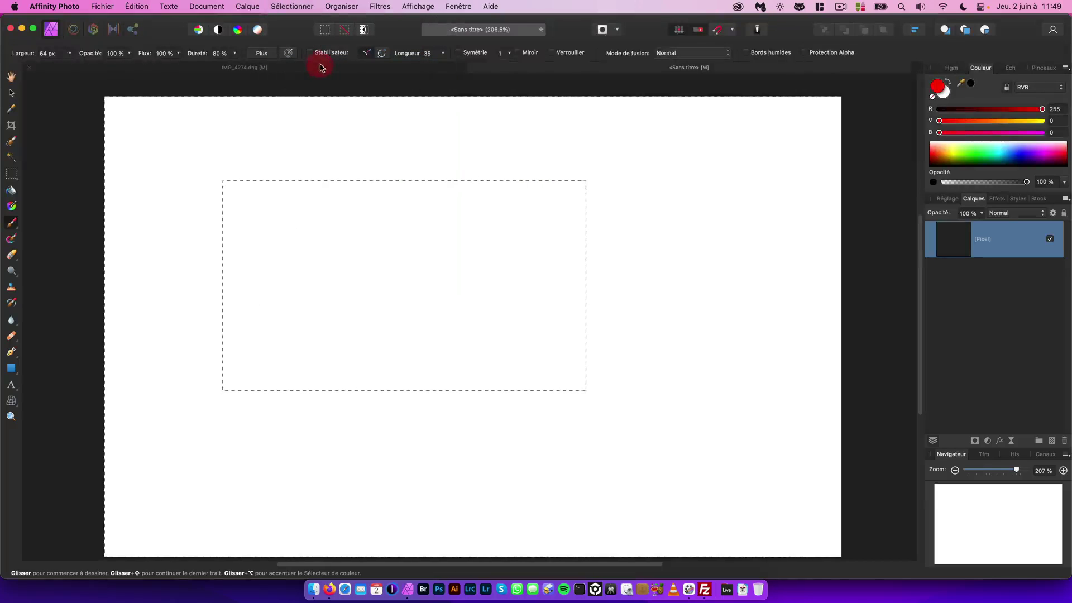
{"action": "mouse_move", "coordinate": [114, 120]}
{"action": "left_mouse_down"}
{"action": "mouse_move", "coordinate": [185, 135]}
{"action": "mouse_move", "coordinate": [231, 169]}
{"action": "mouse_move", "coordinate": [114, 243]}
{"action": "mouse_move", "coordinate": [138, 317]}
{"action": "mouse_move", "coordinate": [232, 383]}
{"action": "mouse_move", "coordinate": [149, 447]}
{"action": "mouse_move", "coordinate": [210, 436]}
{"action": "left_mouse_up"}
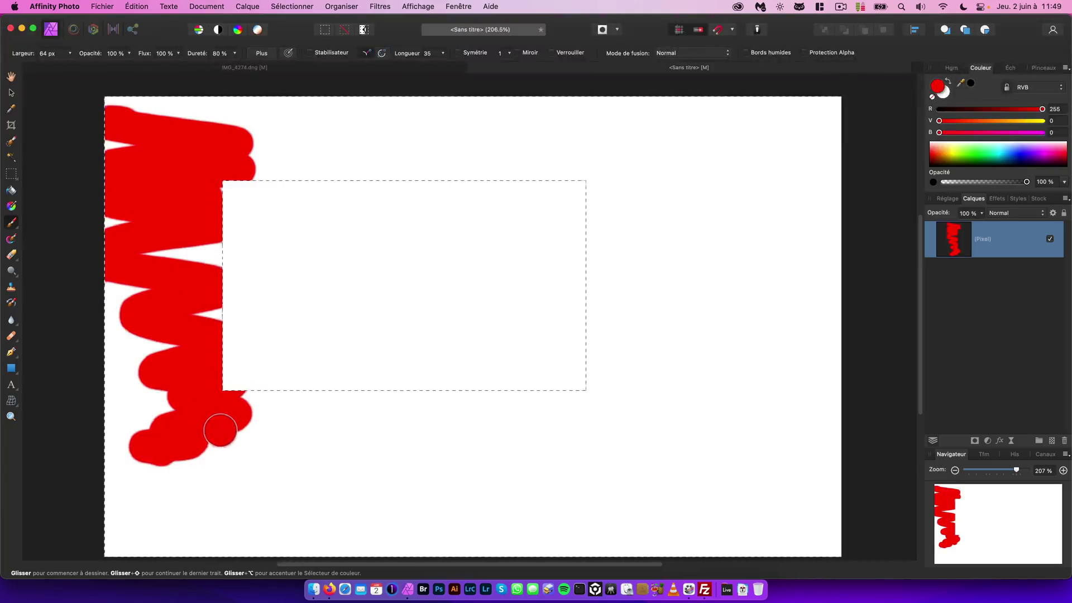
{"action": "key", "text": "super+z"}
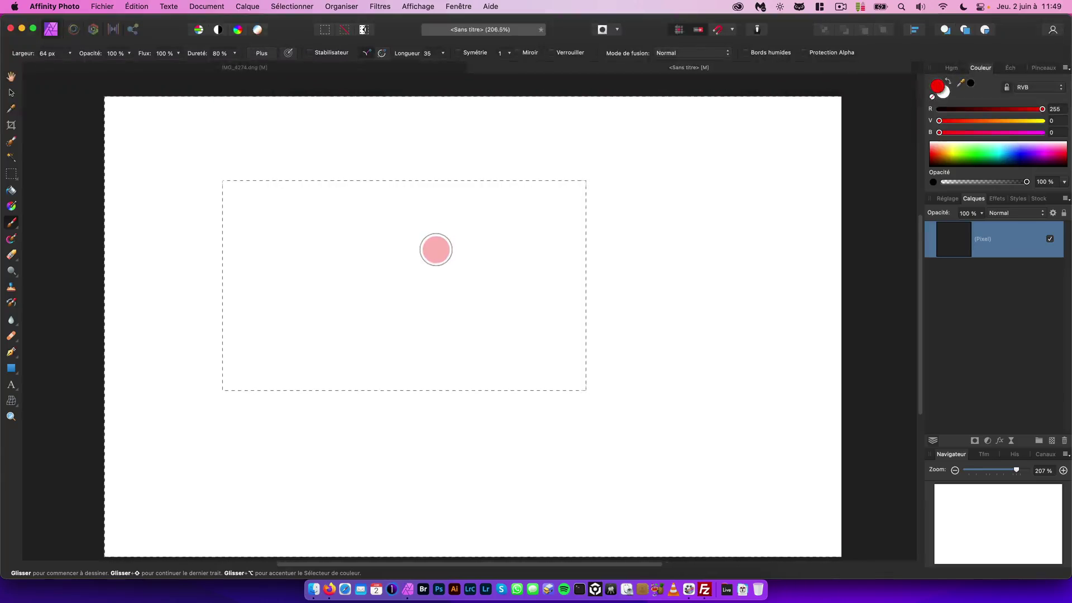
- Clear the current selection and draw a new, smaller rectangular selection in the canvas's upper-left area
{"action": "key", "text": "super+d"}
{"action": "left_click", "coordinate": [435, 250]}
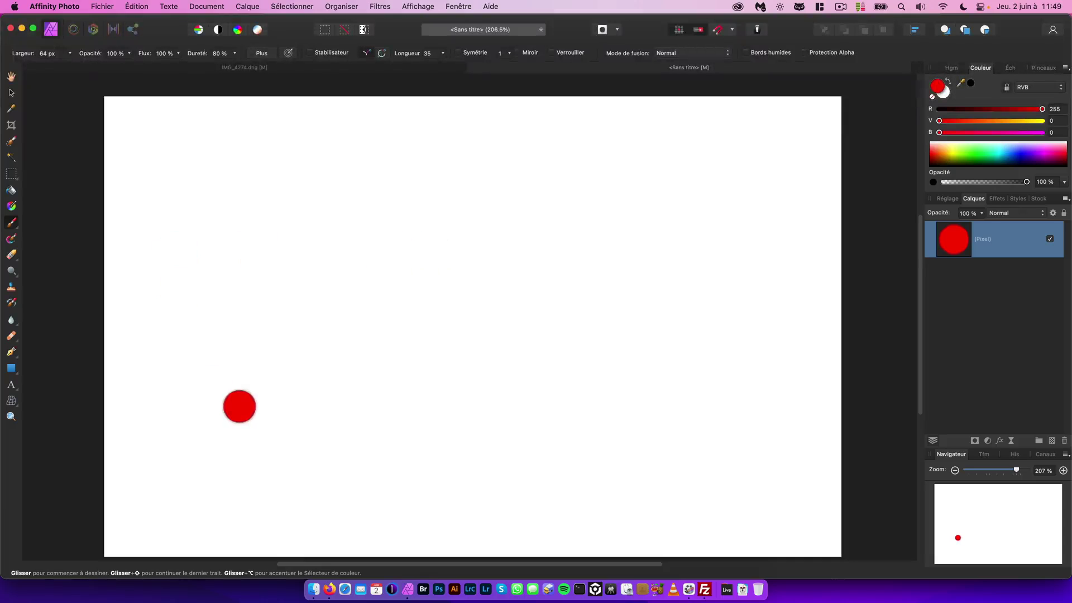
{"action": "left_click", "coordinate": [11, 173]}
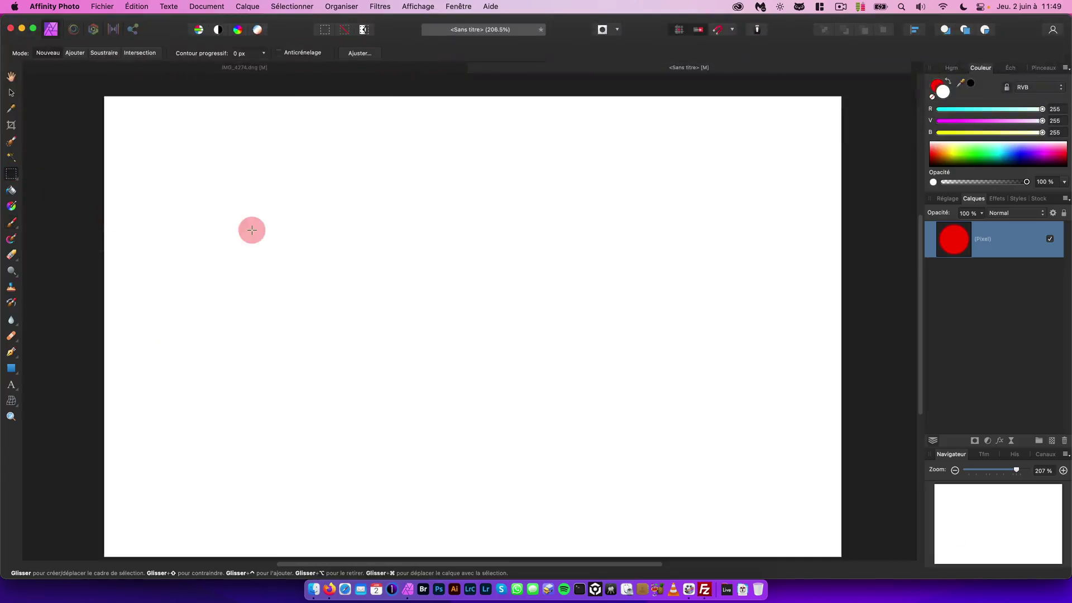
{"action": "left_click_drag", "start_coordinate": [184, 153], "coordinate": [435, 334]}
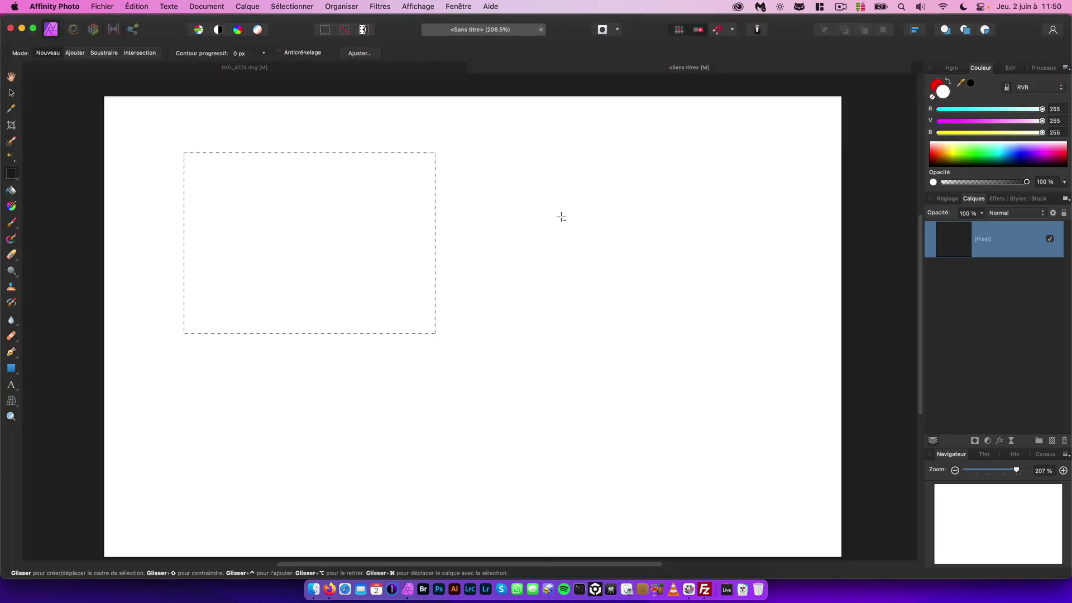
- Reshape the rectangular selection into a C with a small square inside its opening, and shift it towards the canvas centre
{"action": "left_click_drag", "start_coordinate": [549, 217], "coordinate": [397, 243]}
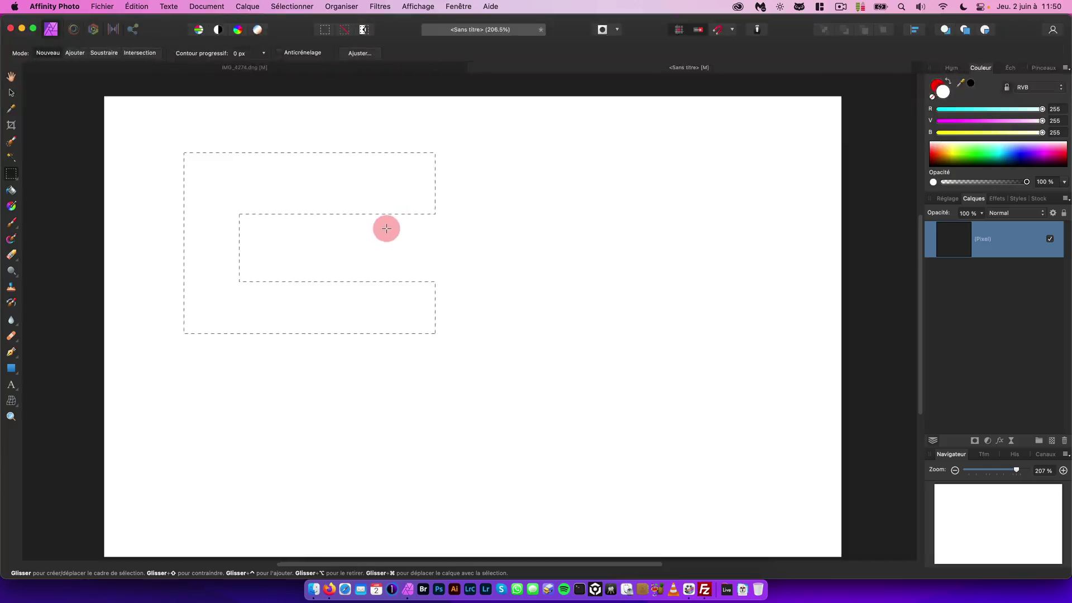
{"action": "left_click_drag", "start_coordinate": [386, 223], "coordinate": [434, 273]}
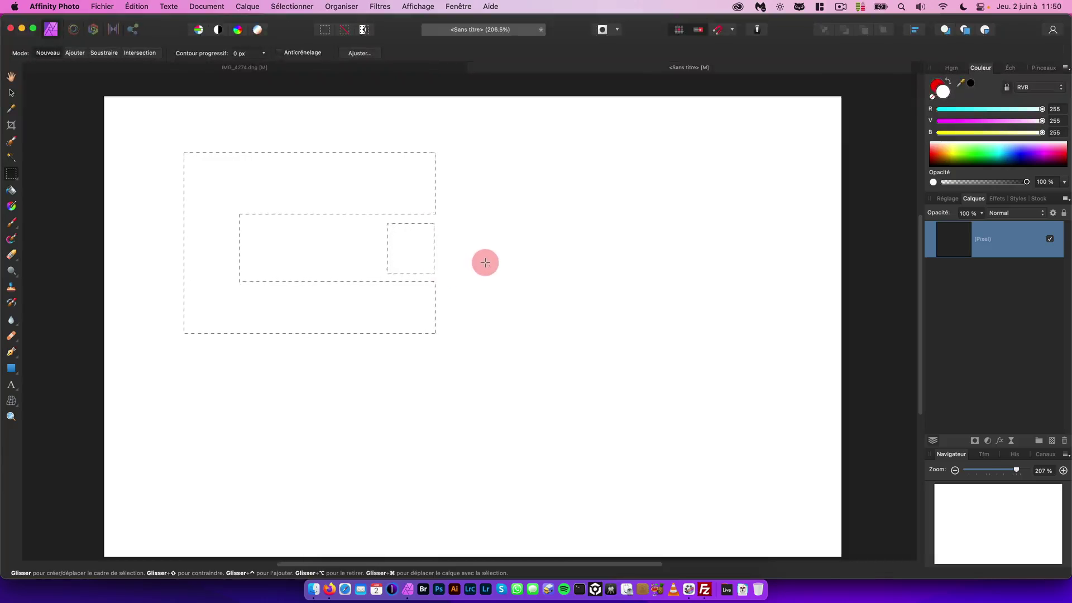
{"action": "left_click_drag", "start_coordinate": [568, 258], "coordinate": [546, 265]}
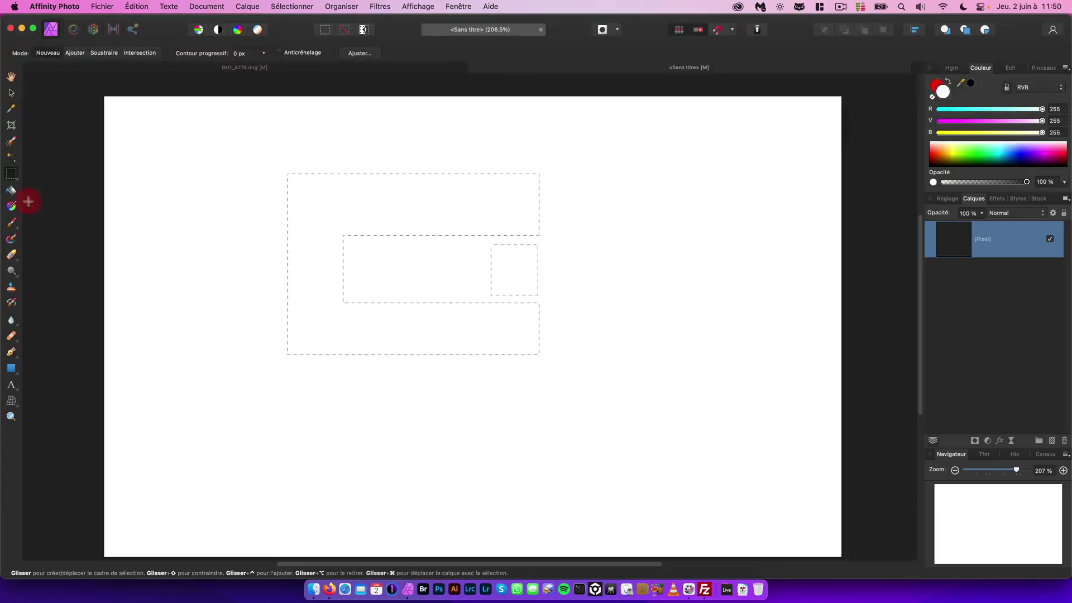
- Trim the outer corners of the C-shaped selection and the corners of its small square with freehand subtractions
{"action": "left_click_drag", "start_coordinate": [12, 176], "coordinate": [98, 229]}
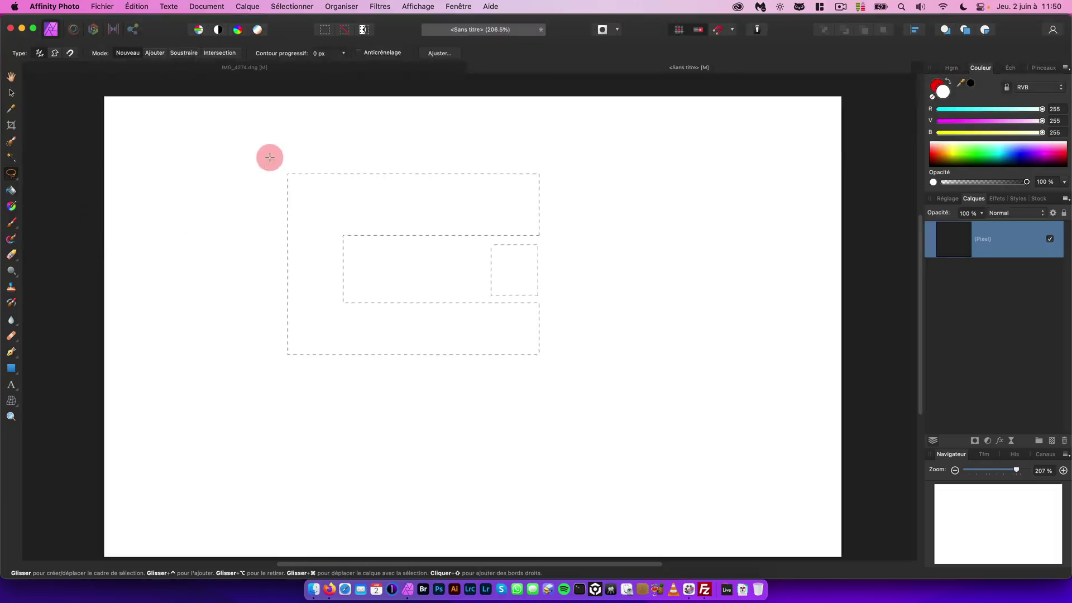
{"action": "mouse_move", "coordinate": [227, 193]}
{"action": "left_mouse_down"}
{"action": "mouse_move", "coordinate": [256, 204]}
{"action": "mouse_move", "coordinate": [295, 190]}
{"action": "left_mouse_up"}
{"action": "left_click_drag", "start_coordinate": [533, 155], "coordinate": [530, 175]}
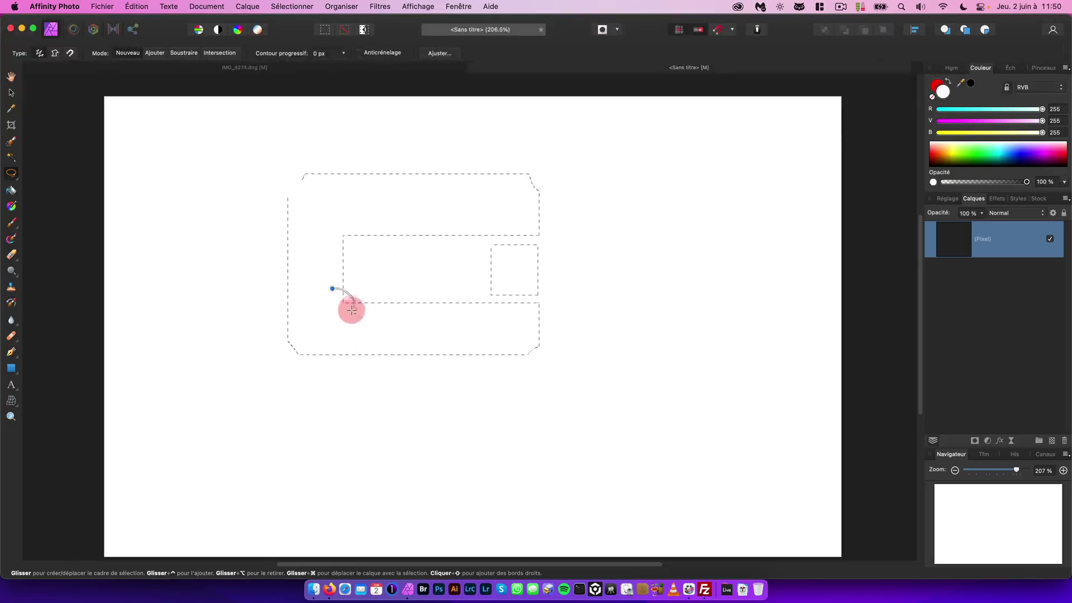
{"action": "key", "text": "super+z"}
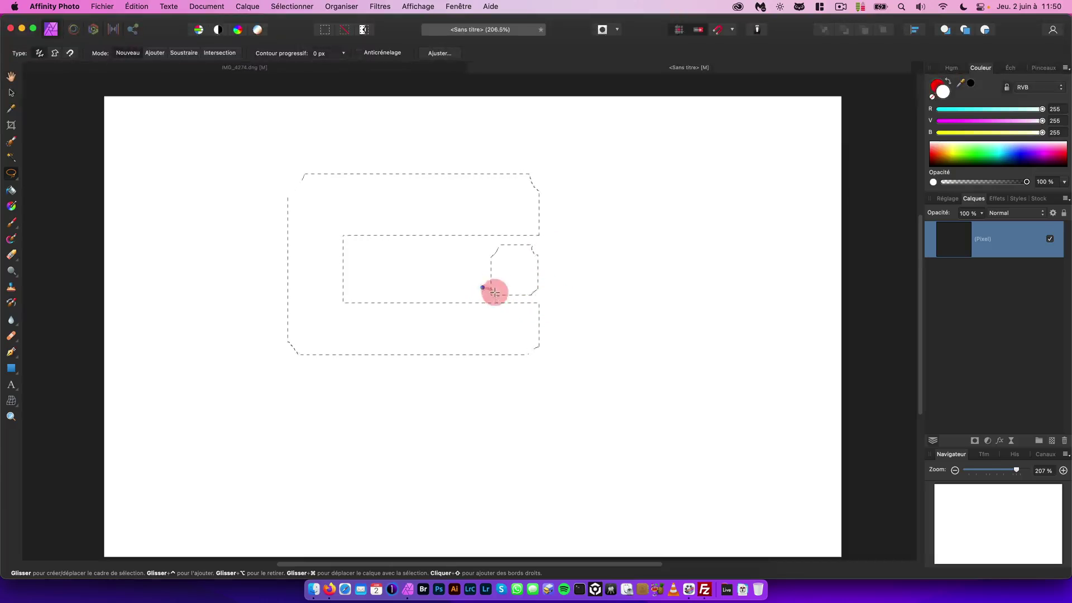
- Subtract elliptical areas from the selection to carve curves into its left edge, right edge and inner opening
{"action": "left_click", "coordinate": [12, 176]}
{"action": "left_click", "coordinate": [77, 195]}
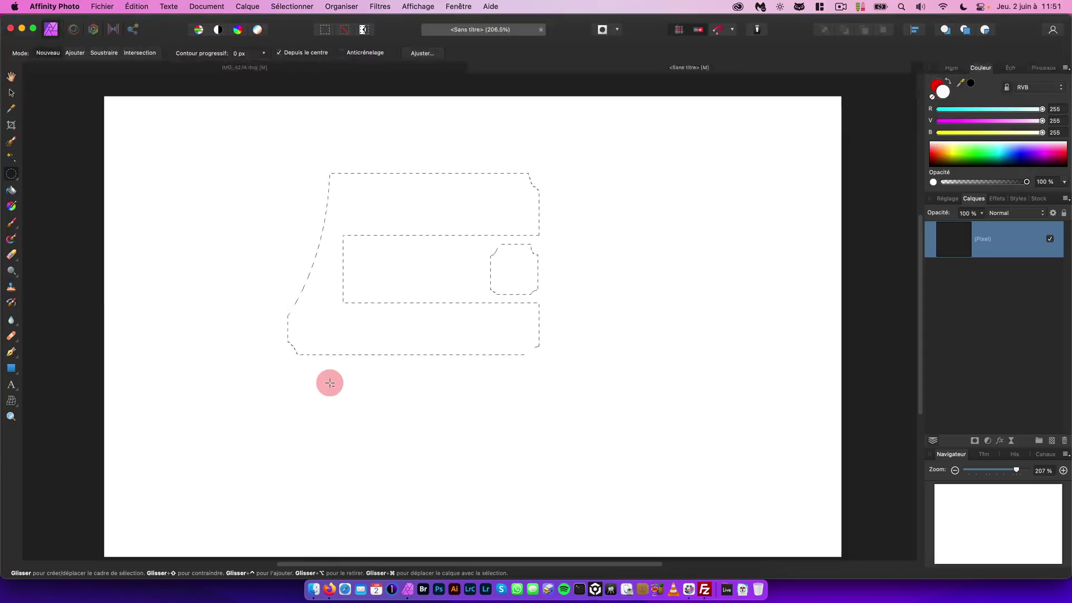
{"action": "left_click_drag", "start_coordinate": [330, 389], "coordinate": [337, 467]}
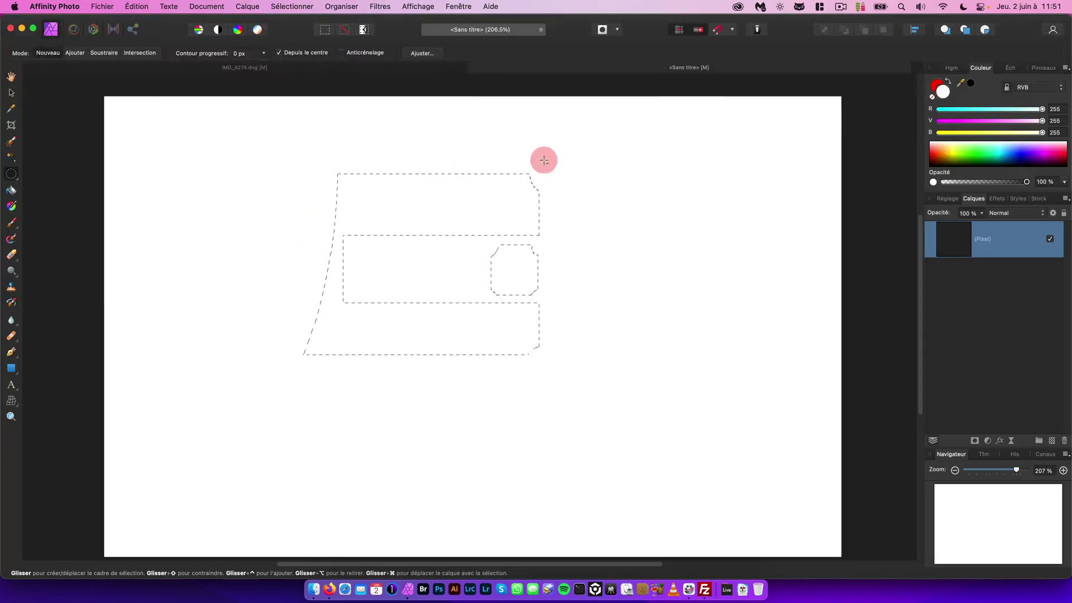
{"action": "left_click_drag", "start_coordinate": [581, 238], "coordinate": [581, 238]}
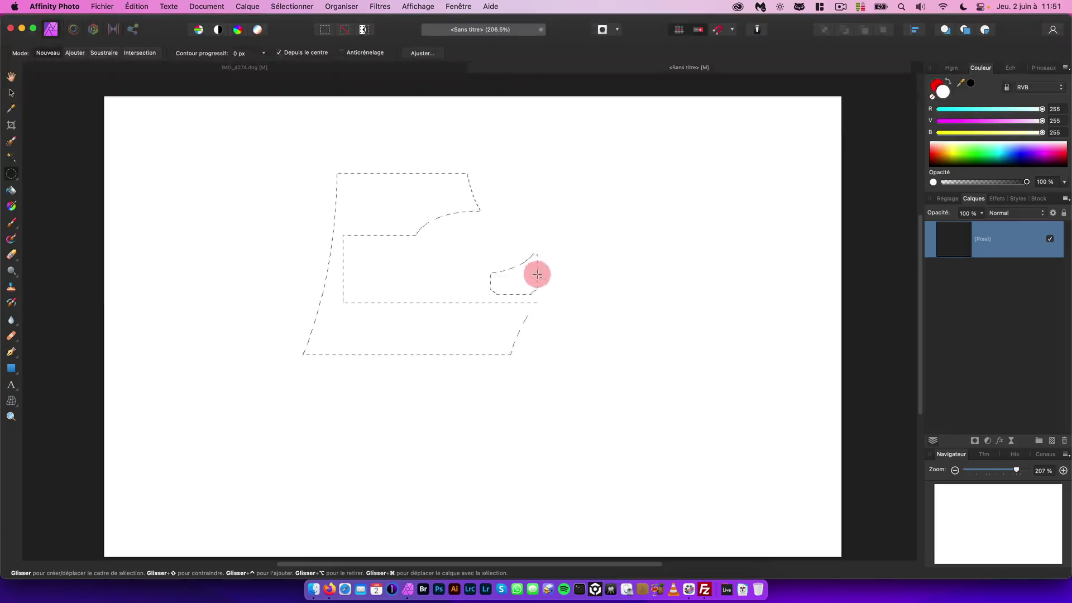
- Paint the entire carved selection red with the brush, and deselect it to leave the painted shape with the Move tool active
{"action": "key", "text": "b"}
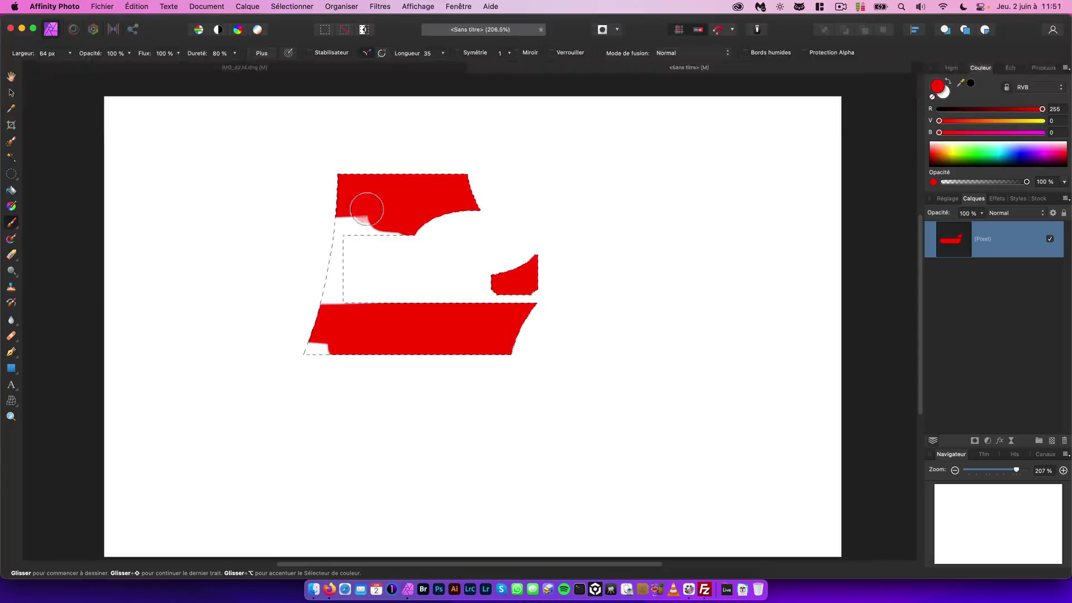
{"action": "mouse_move", "coordinate": [352, 247]}
{"action": "left_mouse_down"}
{"action": "mouse_move", "coordinate": [348, 312]}
{"action": "mouse_move", "coordinate": [295, 345]}
{"action": "mouse_move", "coordinate": [535, 344]}
{"action": "mouse_move", "coordinate": [546, 270]}
{"action": "left_mouse_up"}
{"action": "key", "text": "super+d"}
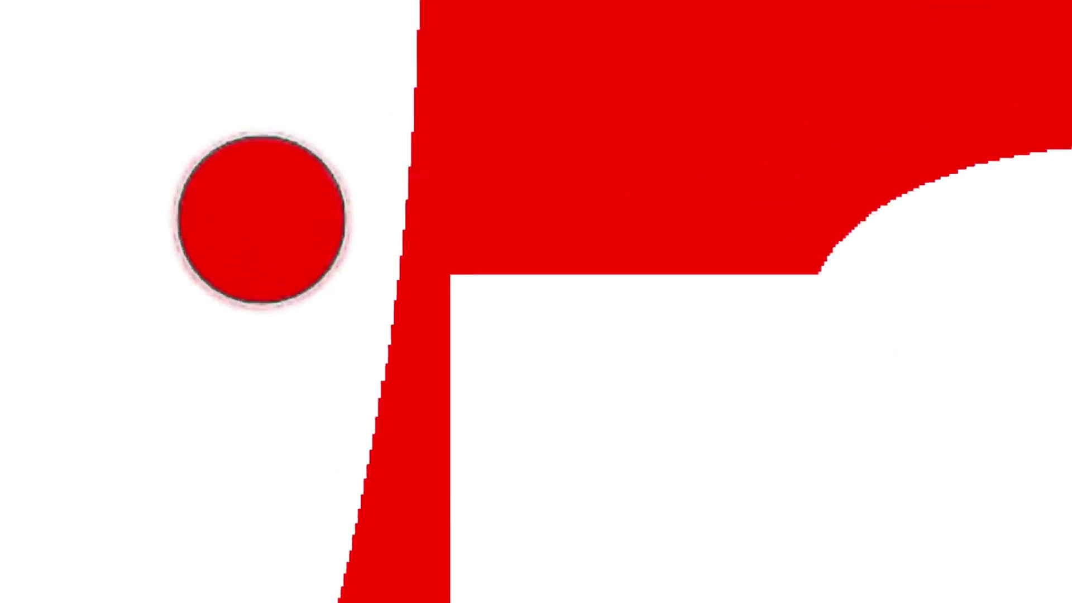
{"action": "key", "text": "v"}
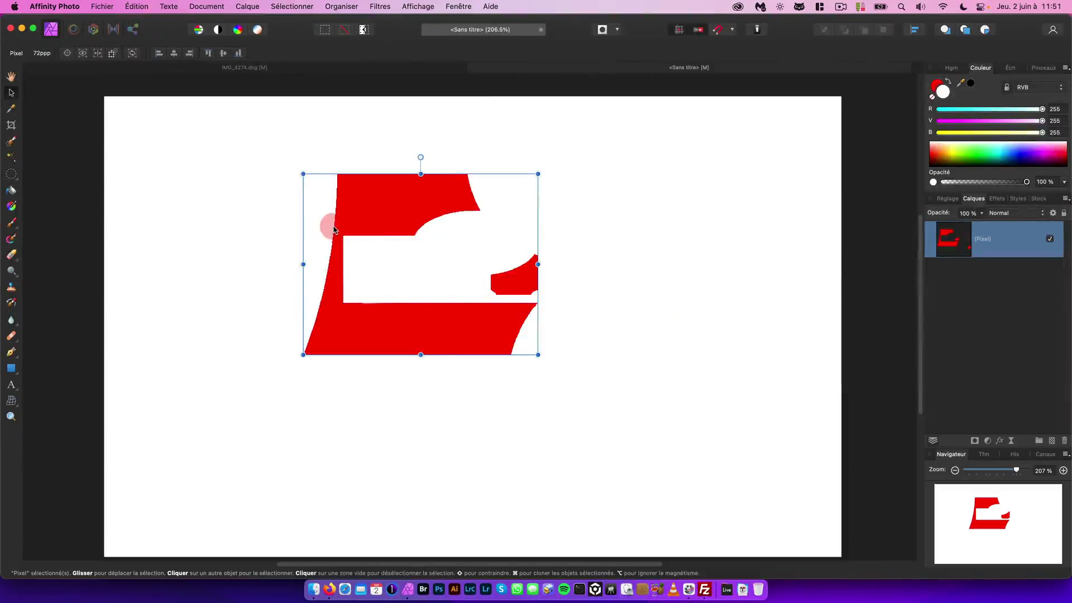
- Undo the red painting of the carved shape and remove the remaining selection
{"action": "key", "text": "super+z"}
{"action": "key", "text": "super+z"}
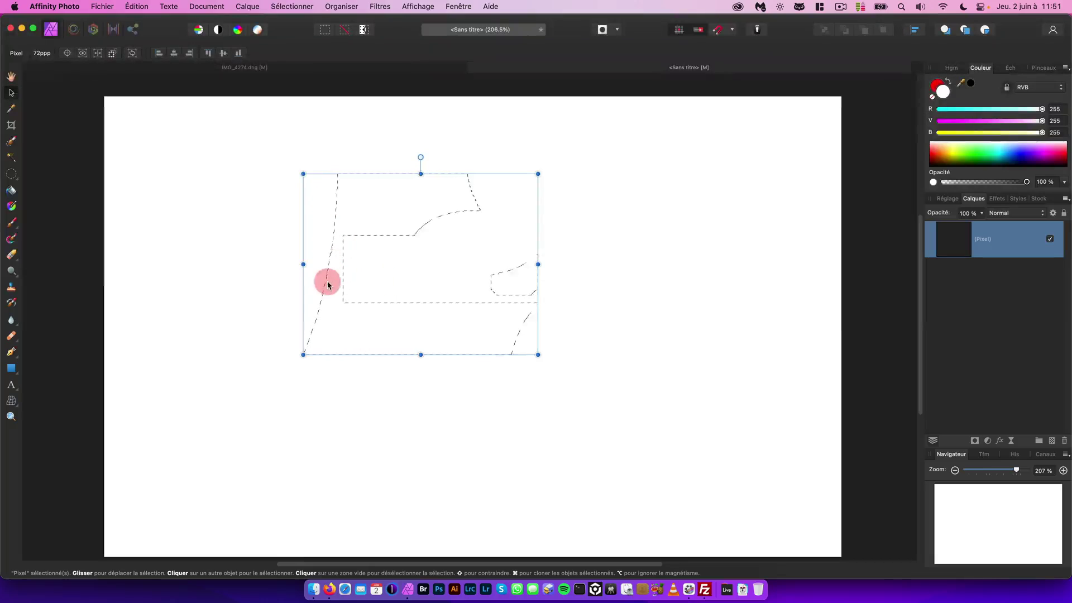
{"action": "key", "text": "super+d"}
- Draw a rectangular selection with the Anticrénelage option off, and discard it
{"action": "left_click", "coordinate": [11, 175]}
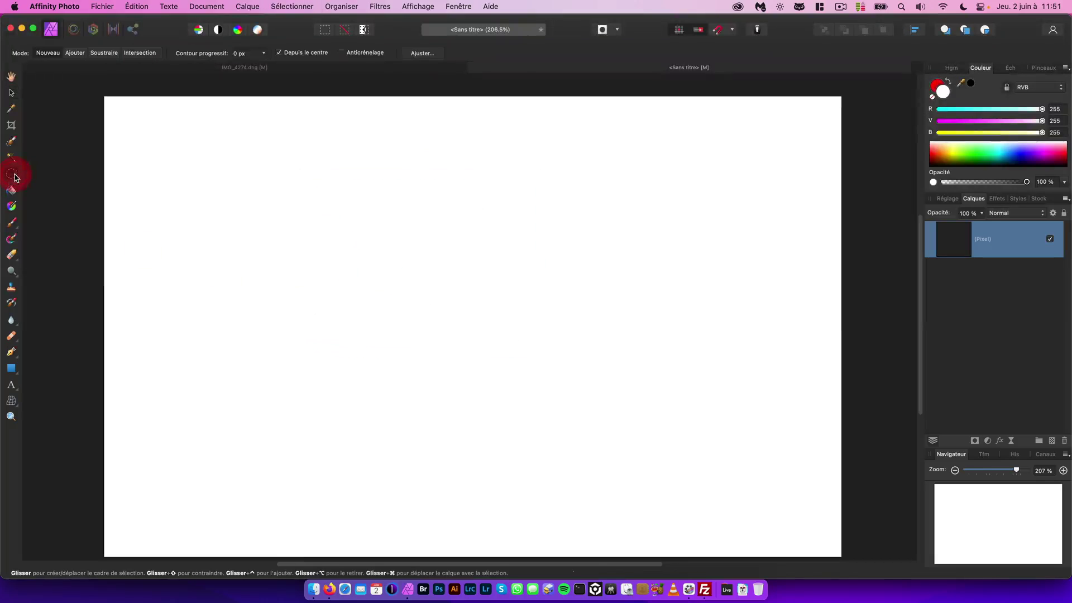
{"action": "left_click", "coordinate": [13, 178]}
{"action": "left_click", "coordinate": [48, 175]}
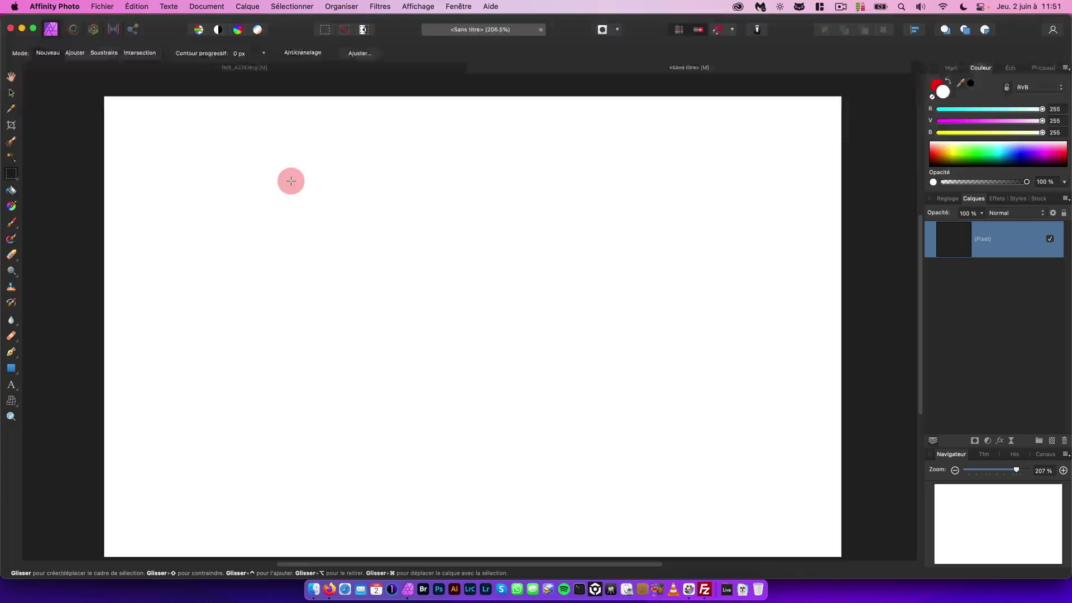
{"action": "left_click", "coordinate": [277, 51]}
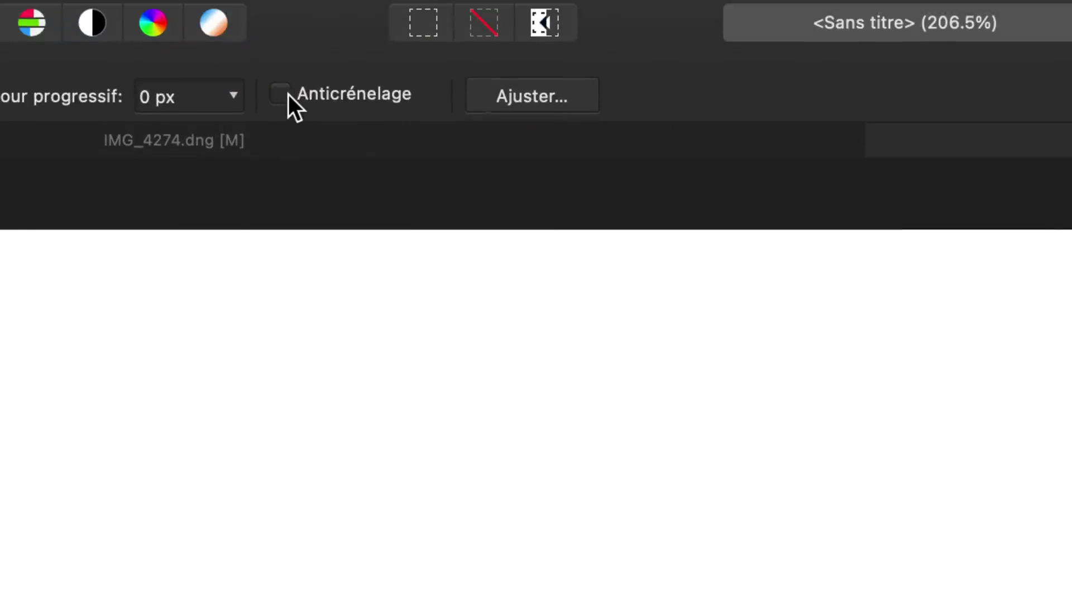
{"action": "left_click_drag", "start_coordinate": [375, 332], "coordinate": [375, 332]}
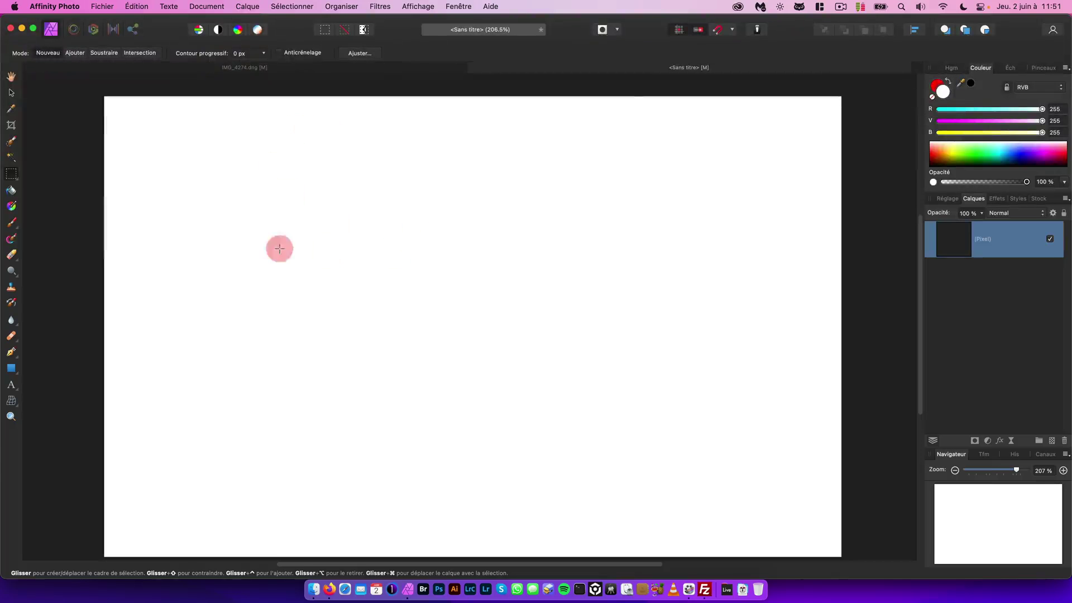
{"action": "left_click_drag", "start_coordinate": [203, 185], "coordinate": [395, 341]}
{"action": "left_click", "coordinate": [149, 246]}
- Draw an elliptical selection from its centre in the canvas's left half without antialiasing, and shift it slightly down and right
{"action": "left_click", "coordinate": [18, 177]}
{"action": "left_click", "coordinate": [81, 189]}
{"action": "left_click_drag", "start_coordinate": [209, 182], "coordinate": [284, 254]}
{"action": "left_click_drag", "start_coordinate": [238, 201], "coordinate": [322, 301]}
- Swap the two colours and fill the elliptical selection with red using the Flood Fill tool
{"action": "key", "text": "g"}
{"action": "left_click", "coordinate": [349, 292]}
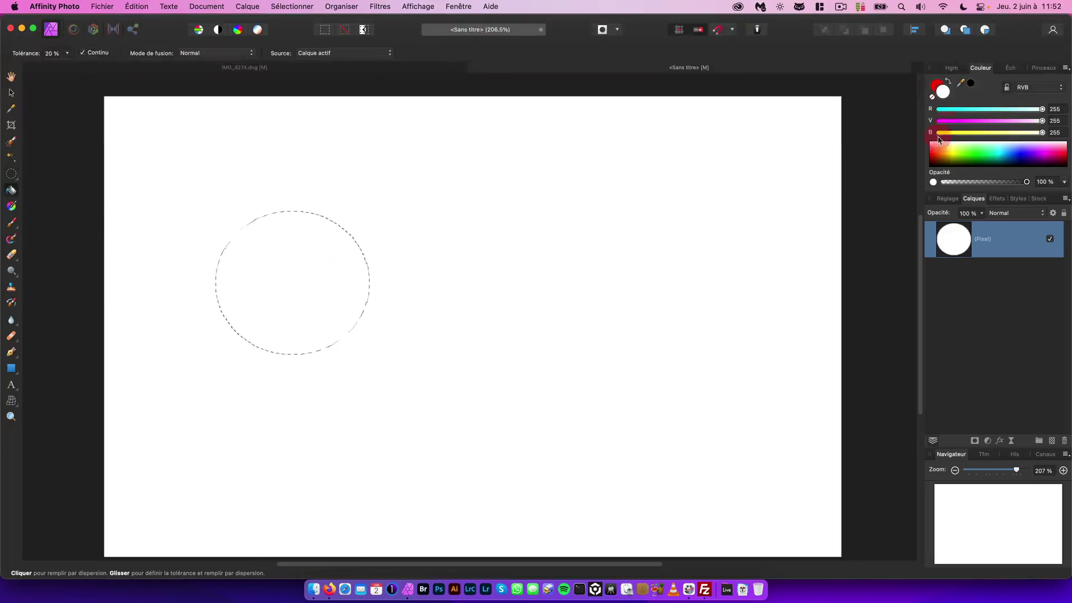
{"action": "left_click", "coordinate": [944, 83]}
{"action": "left_click", "coordinate": [304, 299]}
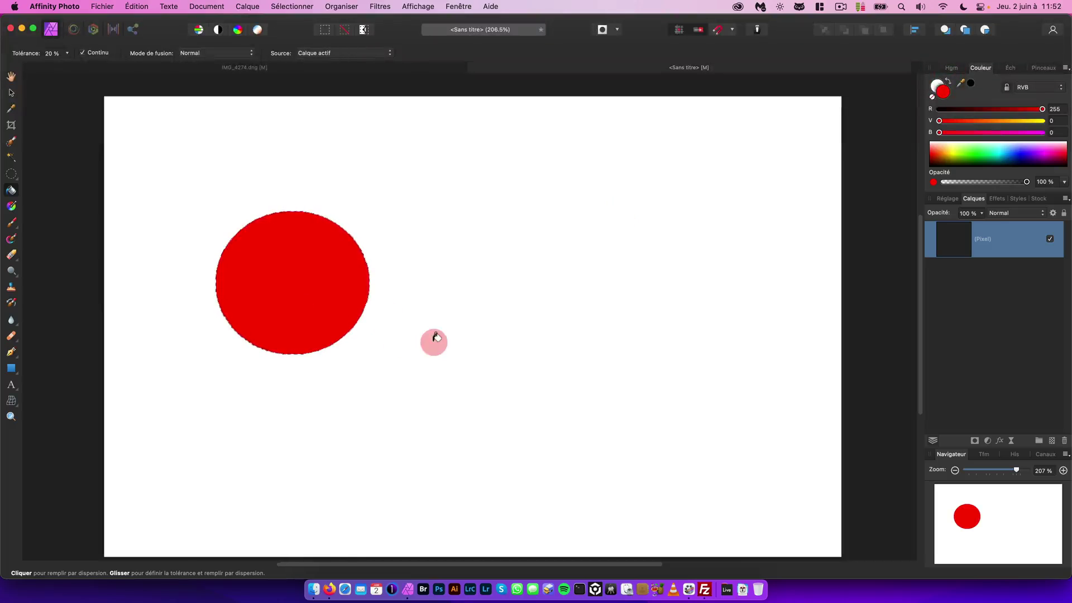
- Draw a second elliptical selection with Anticrénelage enabled to the right of the red circle, and fill it with red
{"action": "left_click", "coordinate": [12, 172]}
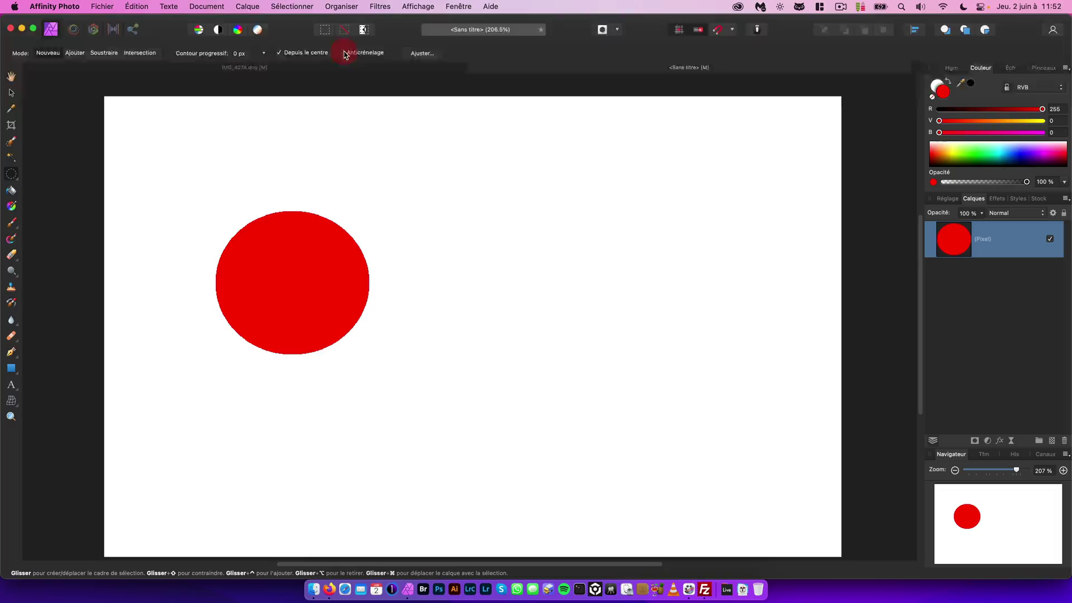
{"action": "left_click_drag", "start_coordinate": [467, 224], "coordinate": [531, 292]}
{"action": "key", "text": "g"}
{"action": "left_click", "coordinate": [537, 290]}
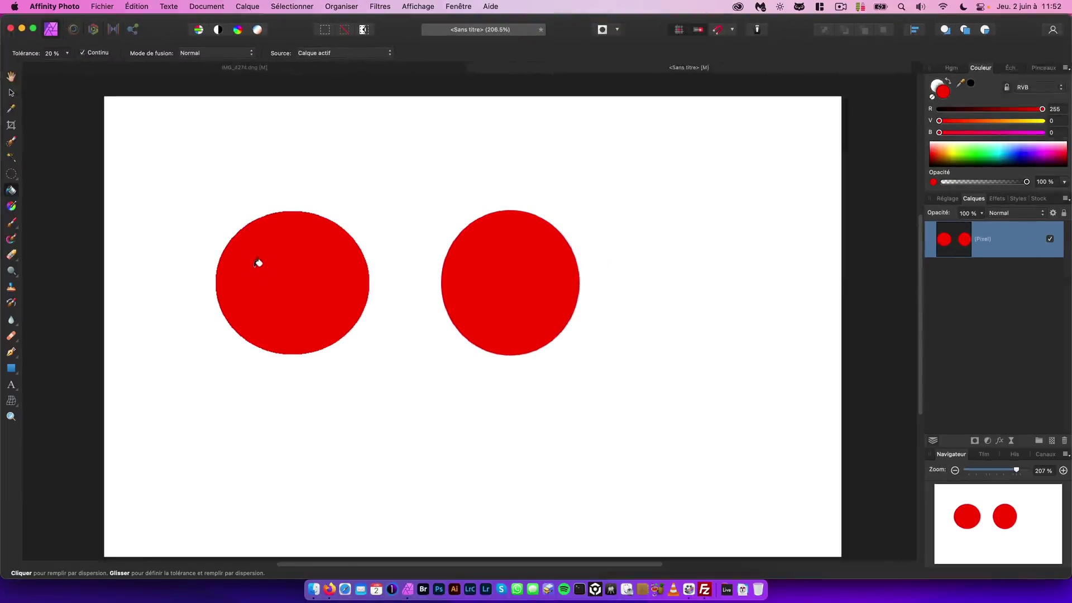
{"action": "scroll", "coordinate": [265, 269], "scroll_direction": "left", "scroll_amount": 2}
{"action": "left_click", "coordinate": [264, 271]}
{"action": "scroll", "coordinate": [264, 267], "scroll_direction": "right", "scroll_amount": 5}
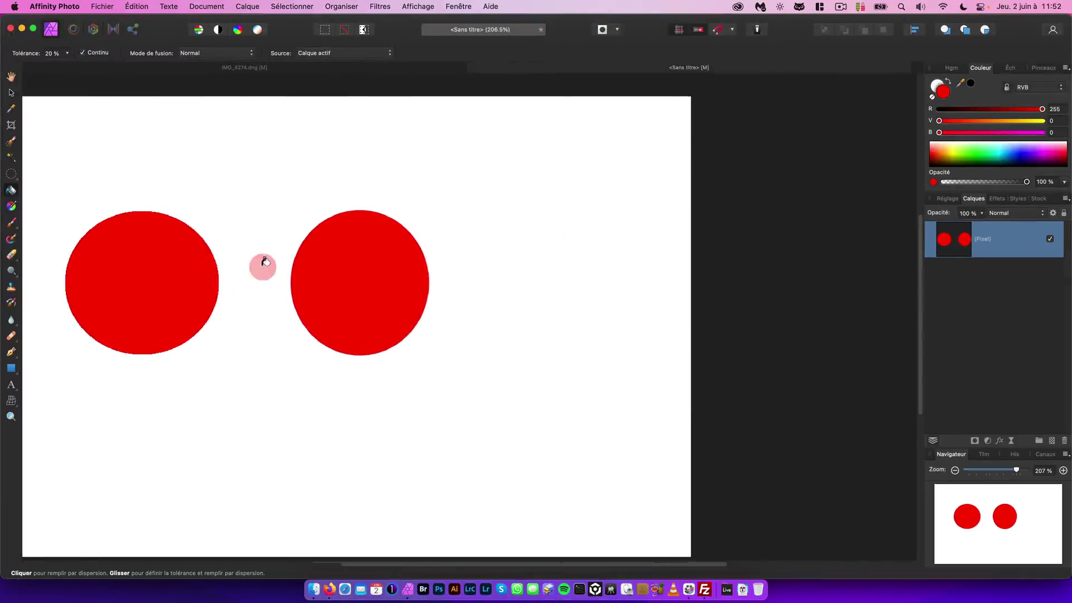
{"action": "scroll", "coordinate": [263, 266], "scroll_direction": "down", "scroll_amount": 5}
- Reset the rotation of the canvas view and bring the circles back into view
{"action": "left_click", "coordinate": [379, 6]}
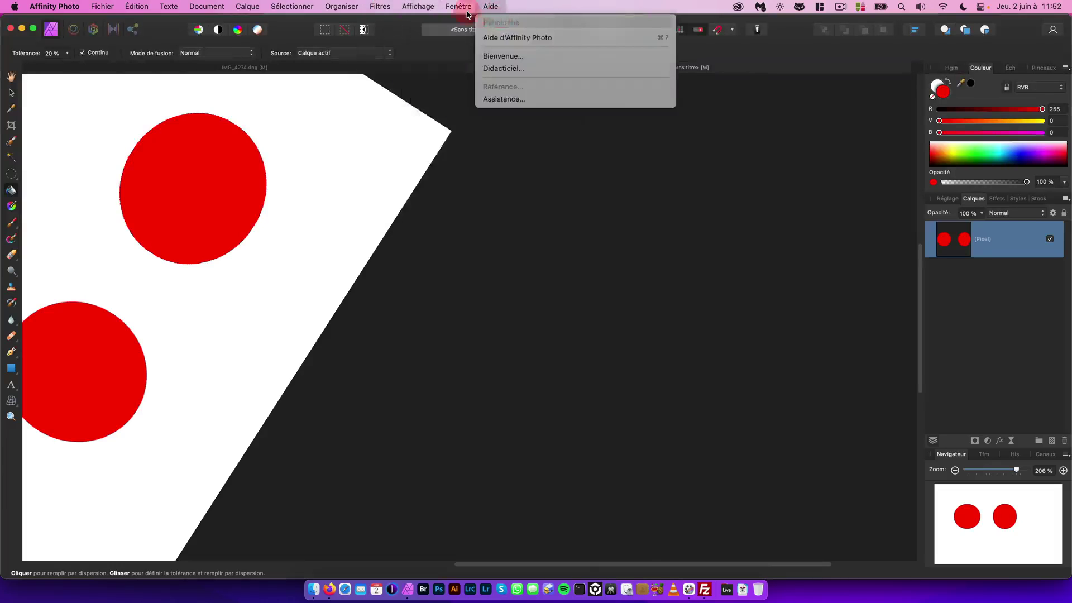
{"action": "mouse_move", "coordinate": [567, 25]}
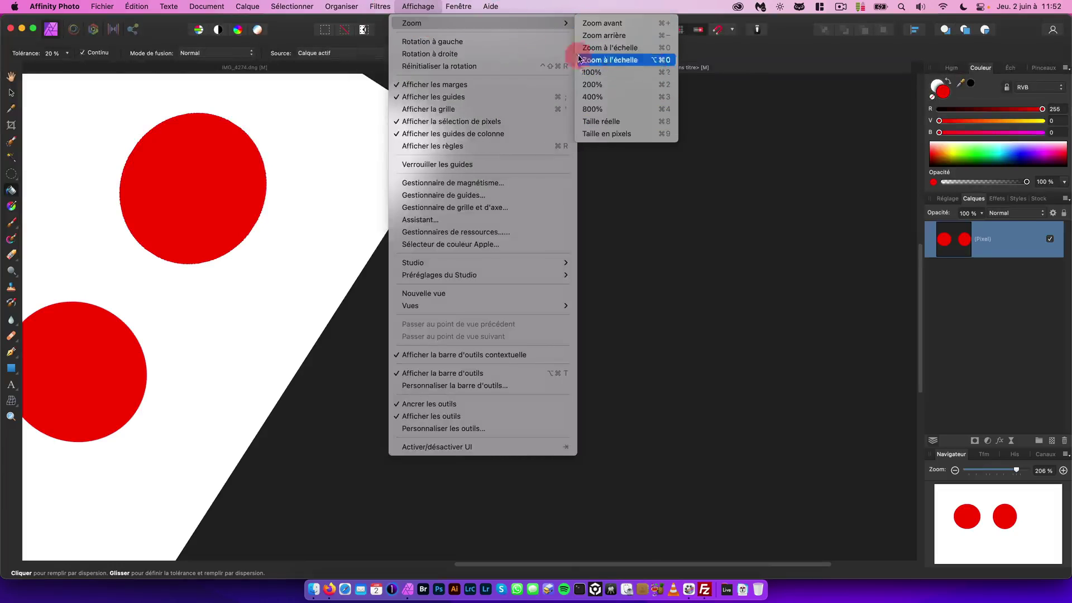
{"action": "left_click", "coordinate": [542, 66]}
{"action": "left_click_drag", "start_coordinate": [570, 407], "coordinate": [412, 120]}
- Examine the pixels along the left circle's right edge at high magnification
{"action": "key", "text": "z"}
{"action": "left_click_drag", "start_coordinate": [371, 342], "coordinate": [624, 245]}
{"action": "left_click_drag", "start_coordinate": [446, 290], "coordinate": [484, 270]}
{"action": "left_click_drag", "start_coordinate": [338, 292], "coordinate": [481, 282]}
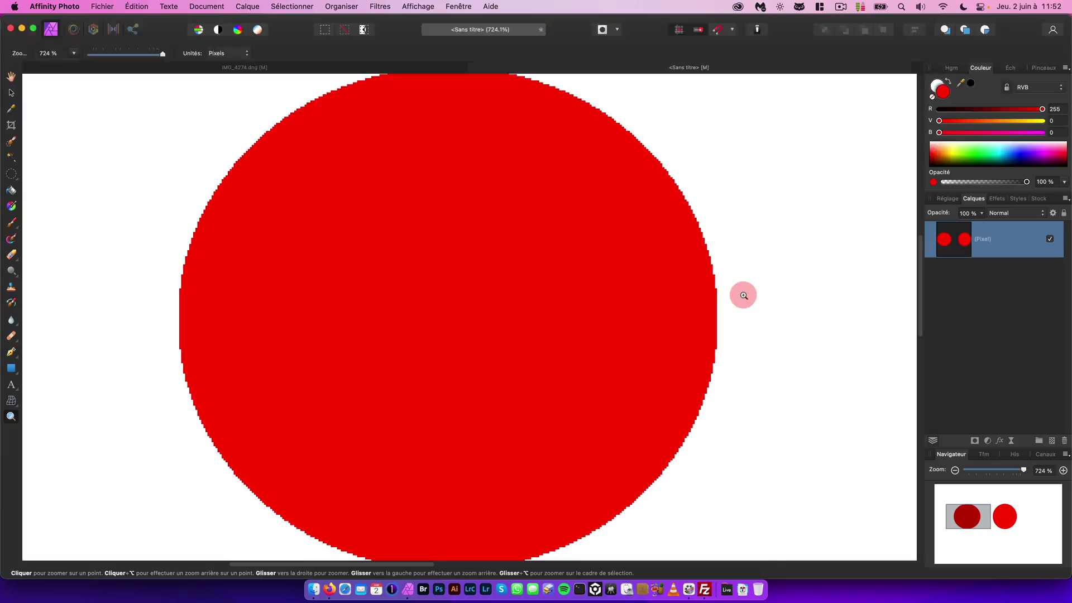
{"action": "left_click_drag", "start_coordinate": [718, 288], "coordinate": [842, 237]}
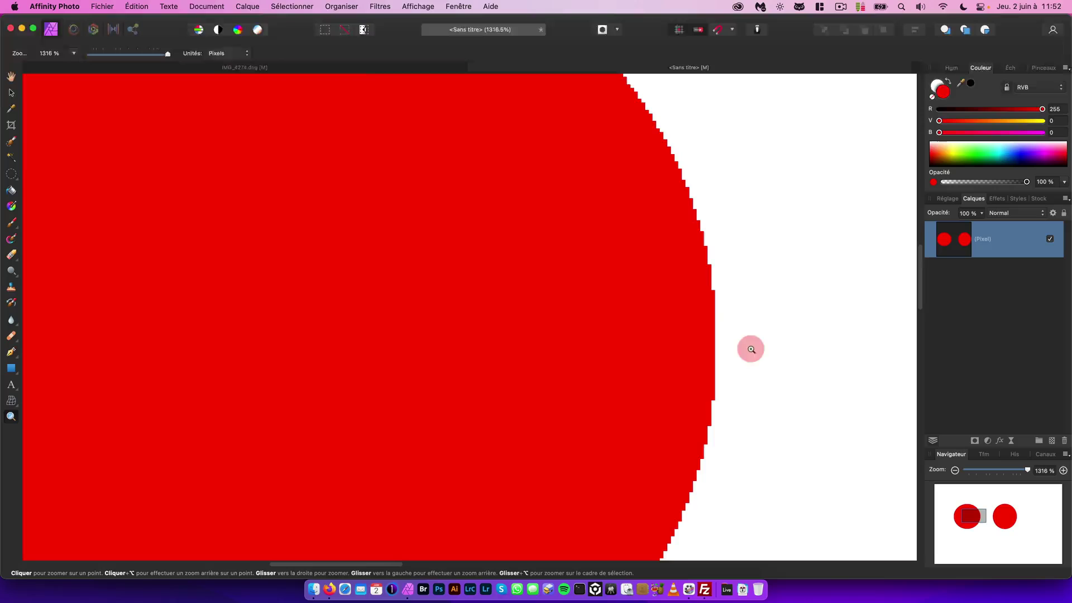
- Make the document background transparent and examine the right circle's antialiased edge pixels against it
{"action": "left_click", "coordinate": [200, 7]}
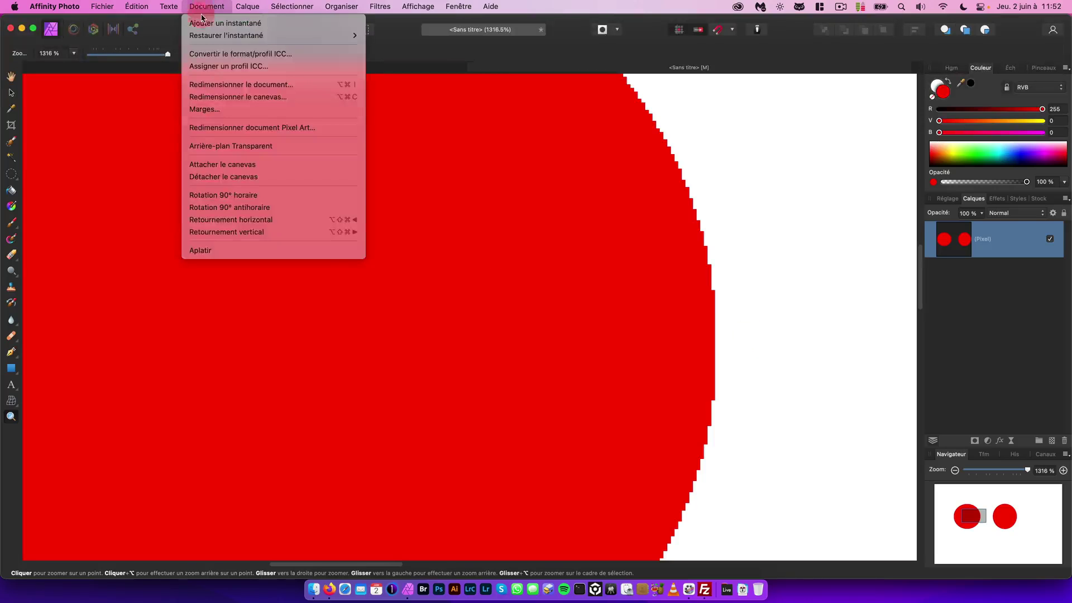
{"action": "left_click", "coordinate": [230, 146]}
{"action": "left_click_drag", "start_coordinate": [710, 420], "coordinate": [854, 302]}
{"action": "left_click_drag", "start_coordinate": [759, 333], "coordinate": [543, 284]}
{"action": "left_click_drag", "start_coordinate": [738, 281], "coordinate": [416, 316]}
{"action": "left_click_drag", "start_coordinate": [519, 275], "coordinate": [777, 158]}
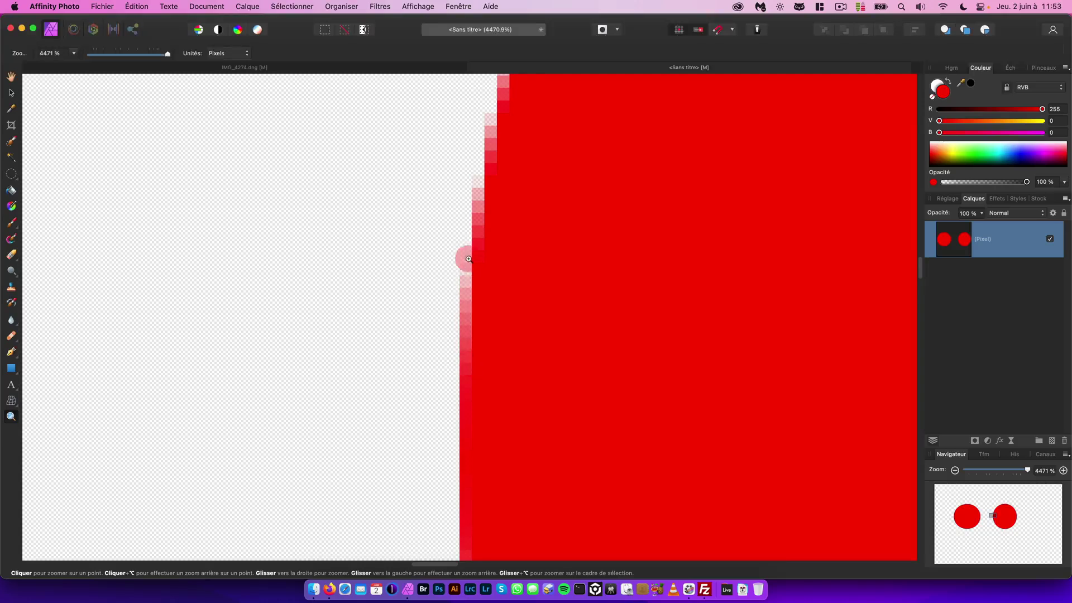
{"action": "left_click_drag", "start_coordinate": [500, 281], "coordinate": [228, 433]}
{"action": "left_click_drag", "start_coordinate": [625, 303], "coordinate": [163, 409]}
{"action": "left_click_drag", "start_coordinate": [594, 345], "coordinate": [493, 366]}
{"action": "left_click_drag", "start_coordinate": [725, 320], "coordinate": [354, 377]}
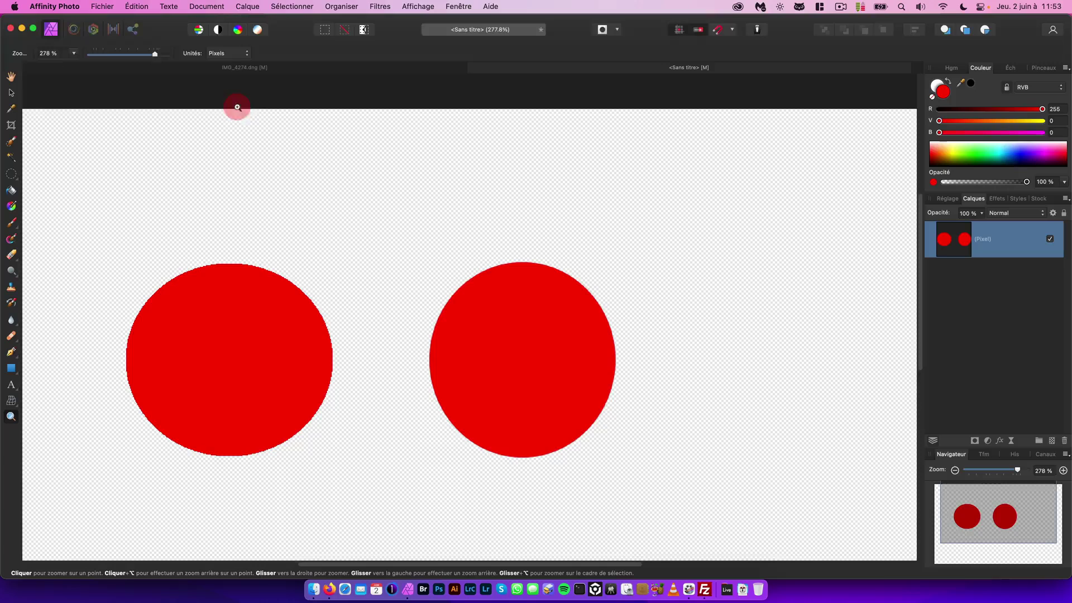
- Compare the edges of the two circles at 100 %, 150 % and 200 % zoom
{"action": "left_click", "coordinate": [75, 54]}
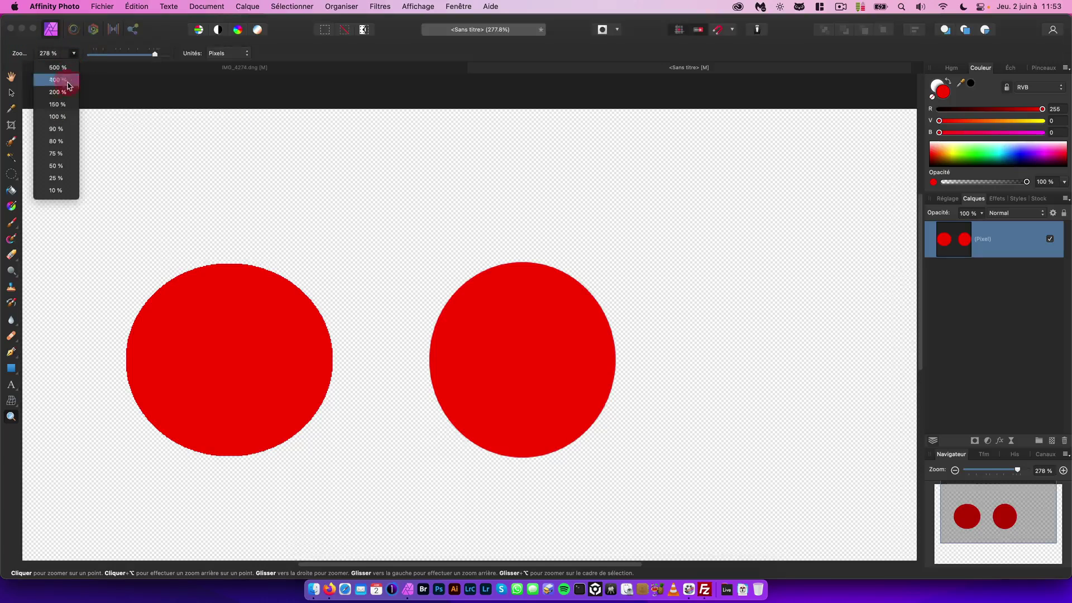
{"action": "left_click", "coordinate": [65, 113]}
{"action": "left_click_drag", "start_coordinate": [465, 328], "coordinate": [485, 292]}
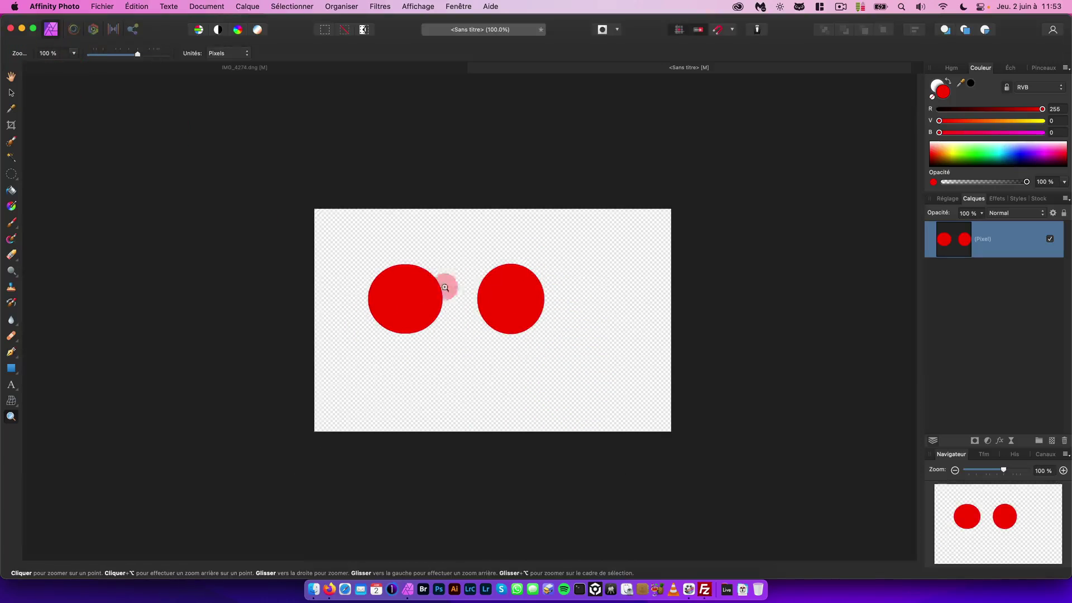
{"action": "left_click", "coordinate": [464, 281]}
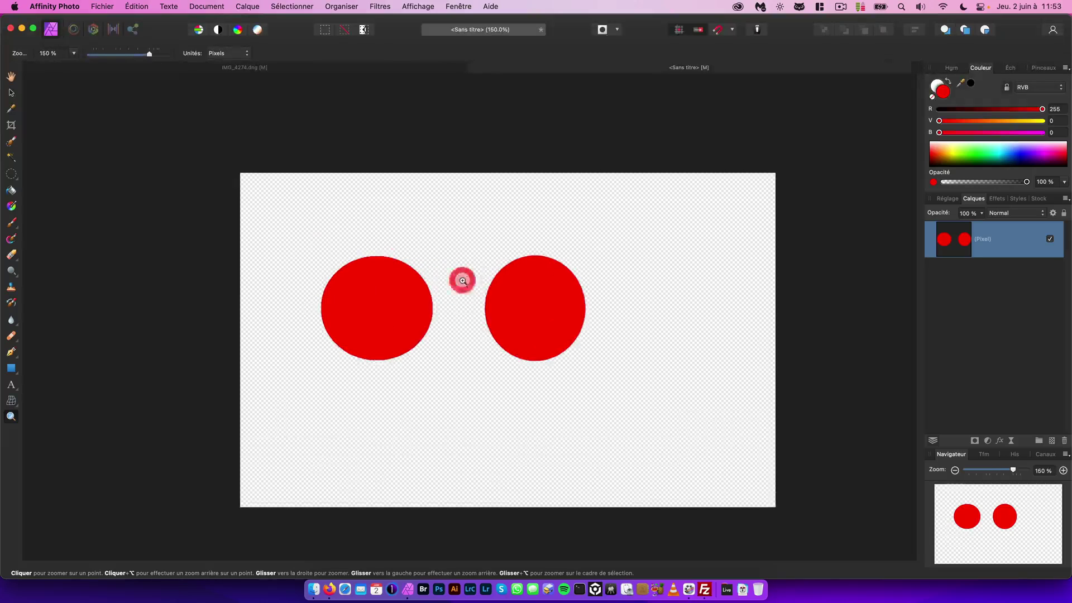
{"action": "left_click", "coordinate": [449, 281]}
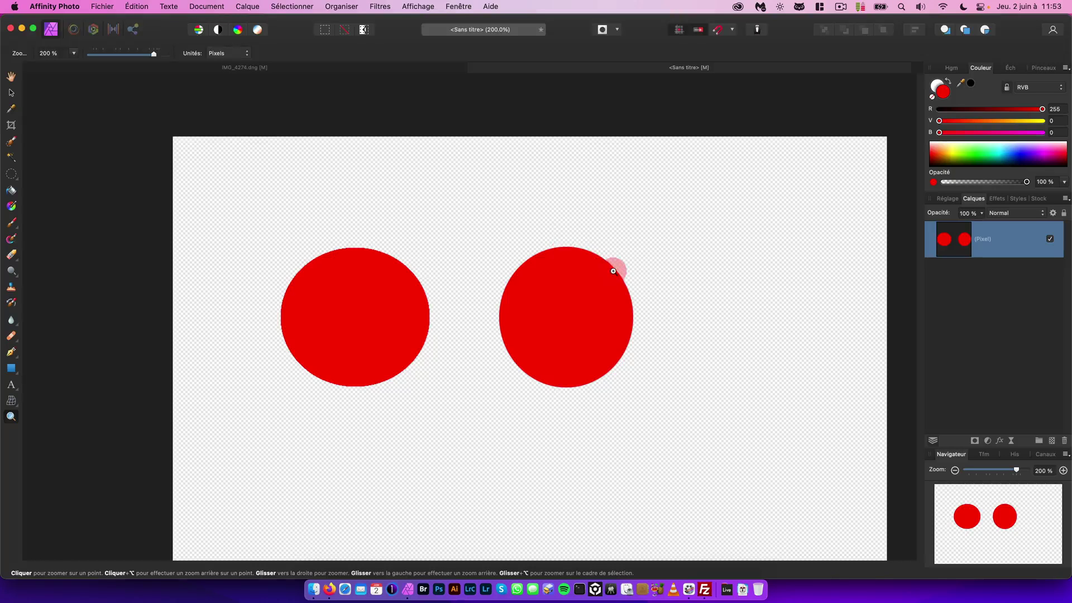
- Clear both circles from the layer, and fill a new unfeathered elliptical selection in the canvas's left half with red
{"action": "key", "text": "Delete"}
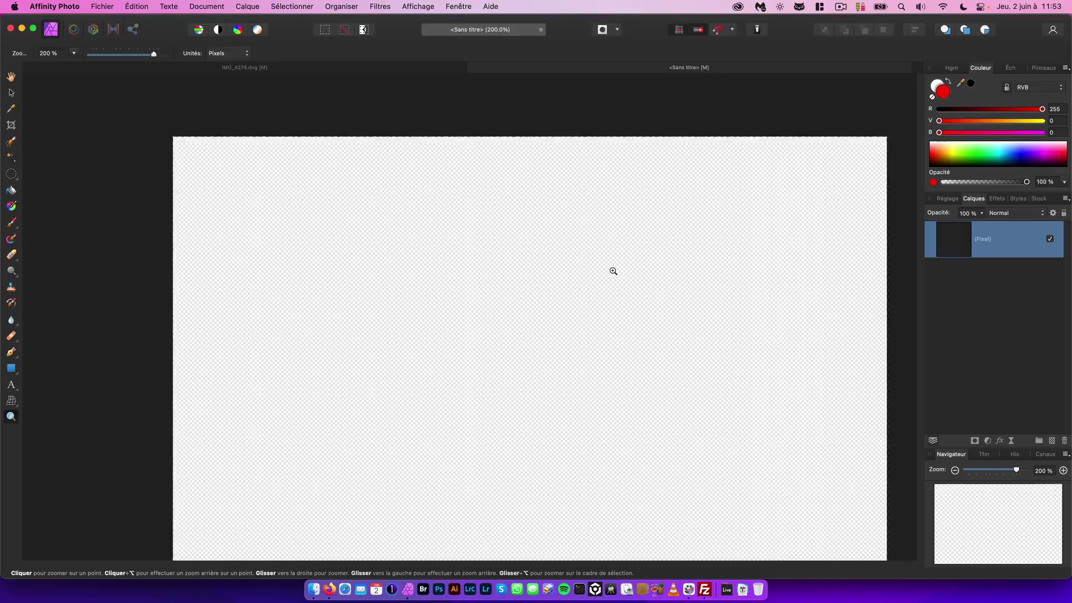
{"action": "left_click_drag", "start_coordinate": [565, 253], "coordinate": [526, 219]}
{"action": "left_click", "coordinate": [11, 176]}
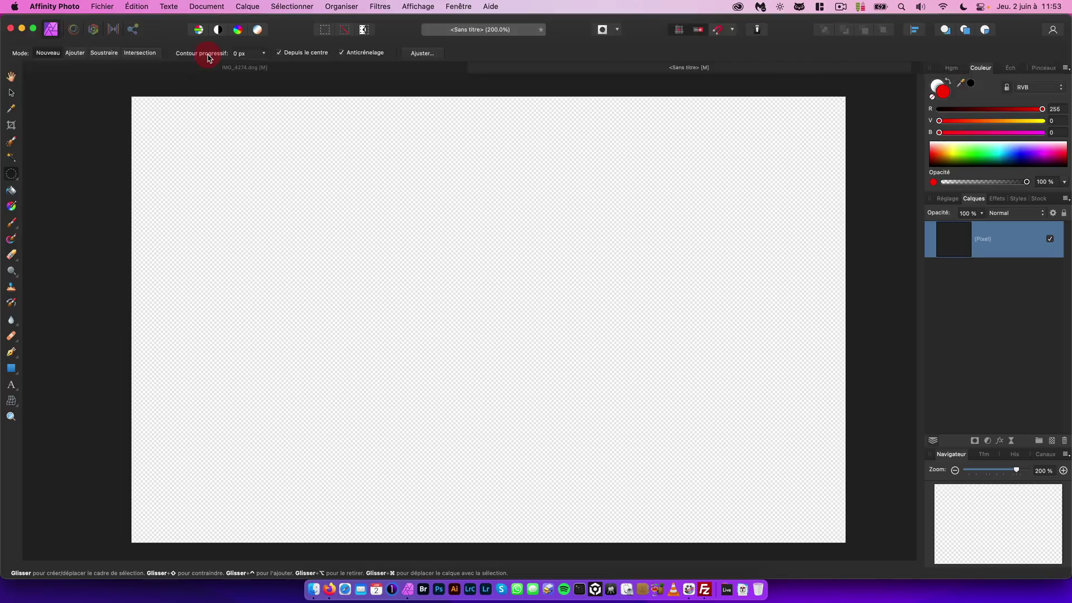
{"action": "left_click_drag", "start_coordinate": [326, 264], "coordinate": [404, 338]}
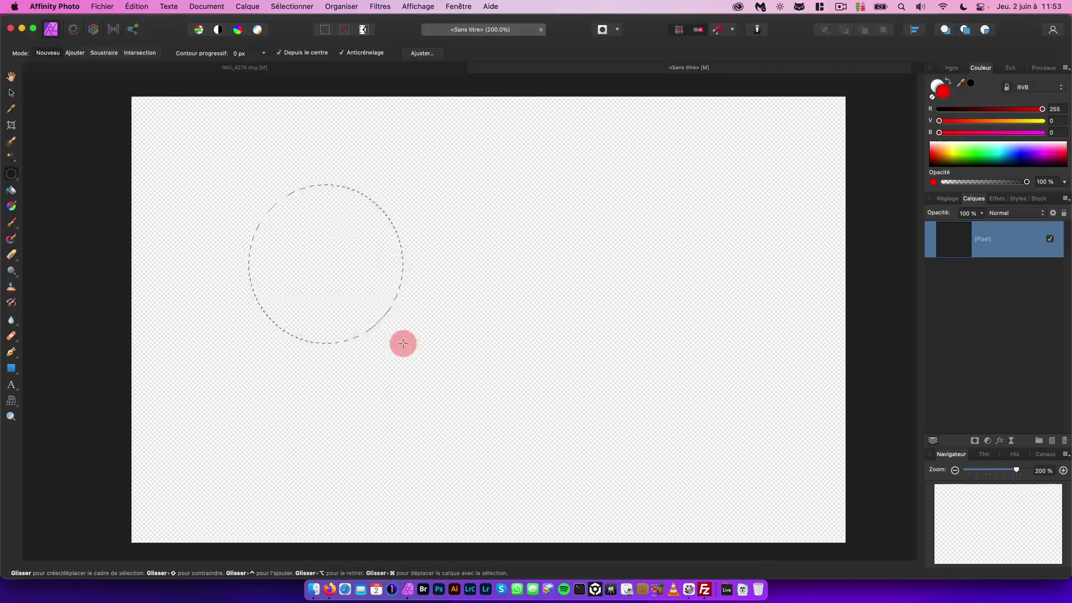
{"action": "key", "text": "g"}
{"action": "left_click", "coordinate": [348, 237]}
{"action": "key", "text": "super+d"}
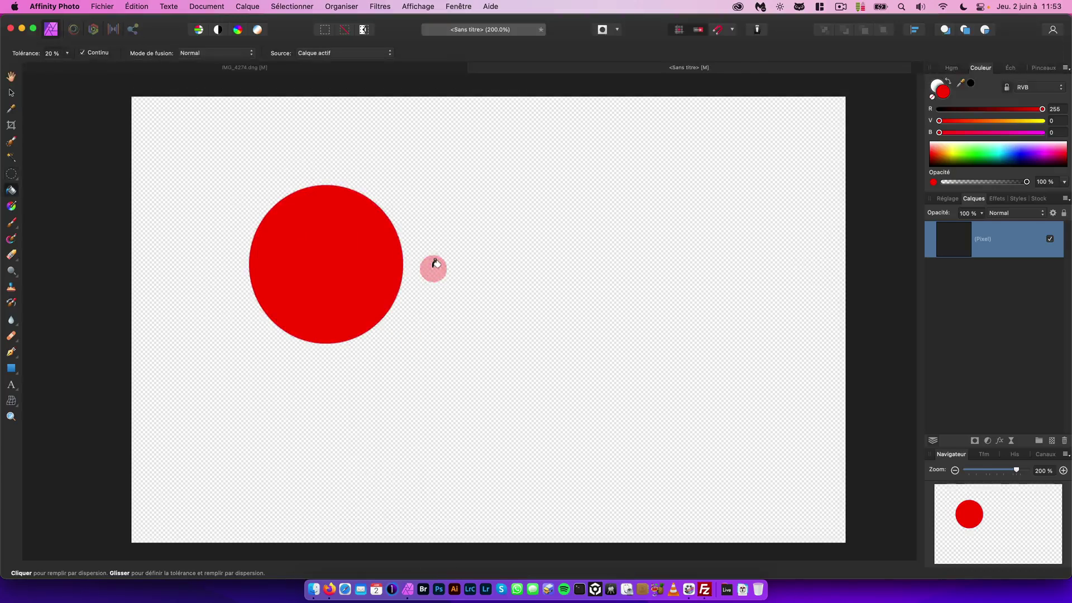
- Set Contour progressif to about 84 px, draw an elliptical selection to the right of the circle, fill it red and deselect
{"action": "left_click", "coordinate": [13, 171]}
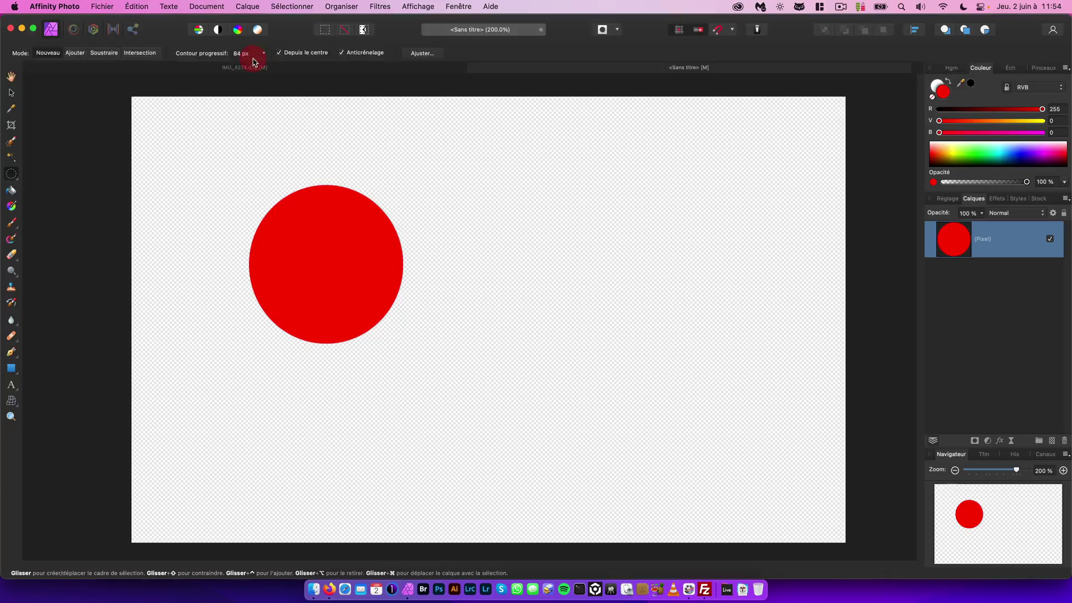
{"action": "left_click_drag", "start_coordinate": [549, 222], "coordinate": [623, 298]}
{"action": "left_click_drag", "start_coordinate": [581, 244], "coordinate": [623, 284]}
{"action": "key", "text": "g"}
{"action": "left_click", "coordinate": [620, 273]}
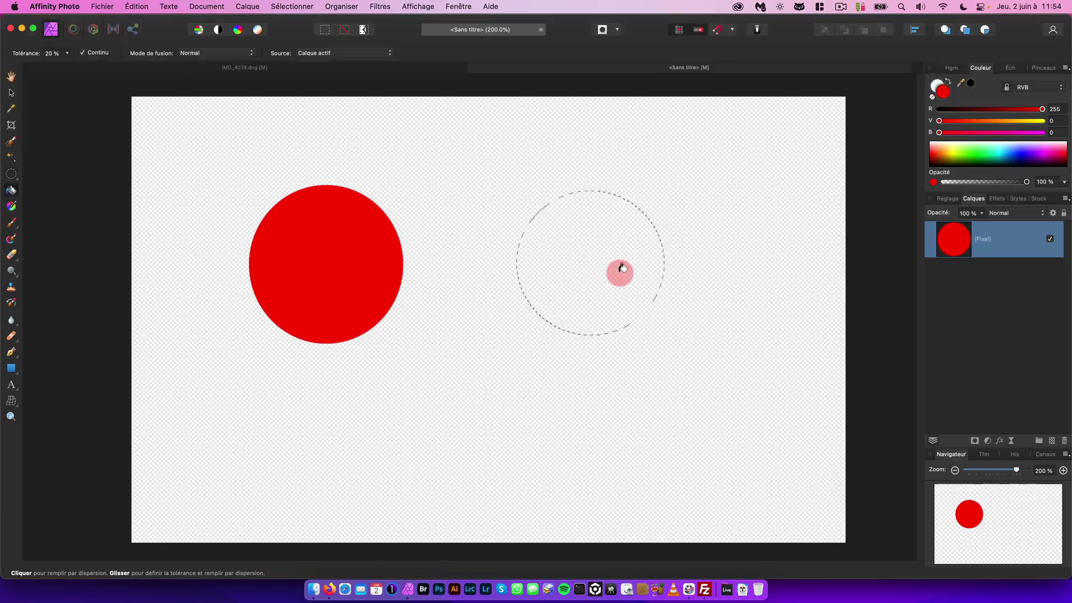
{"action": "key", "text": "super+d"}
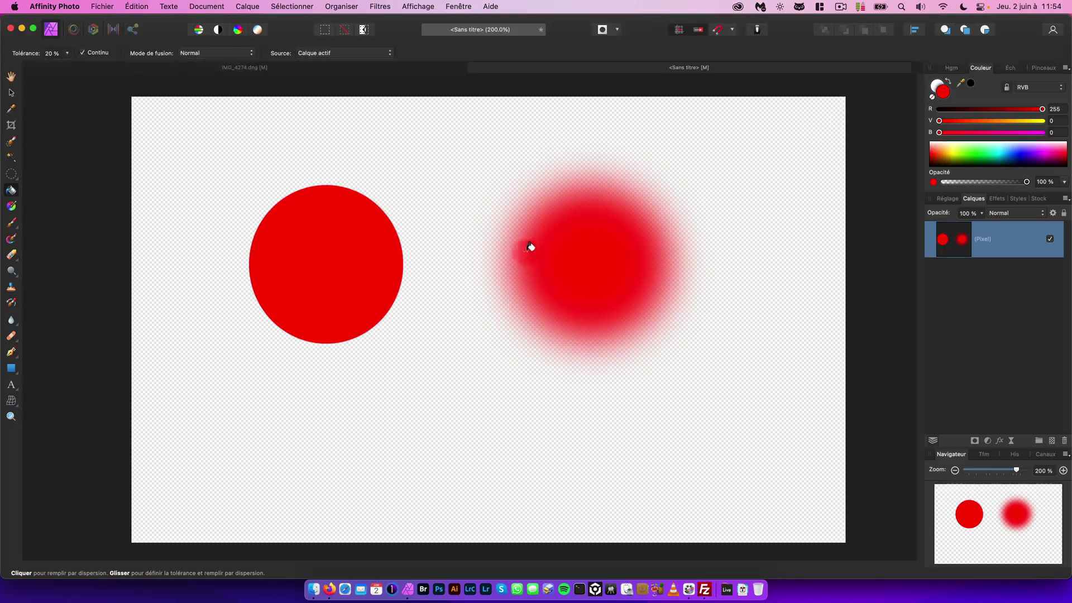
- Examine the feathered circle's soft edge, and clear both circles to leave an empty pixel layer
{"action": "key", "text": "z"}
{"action": "left_click_drag", "start_coordinate": [525, 249], "coordinate": [529, 287]}
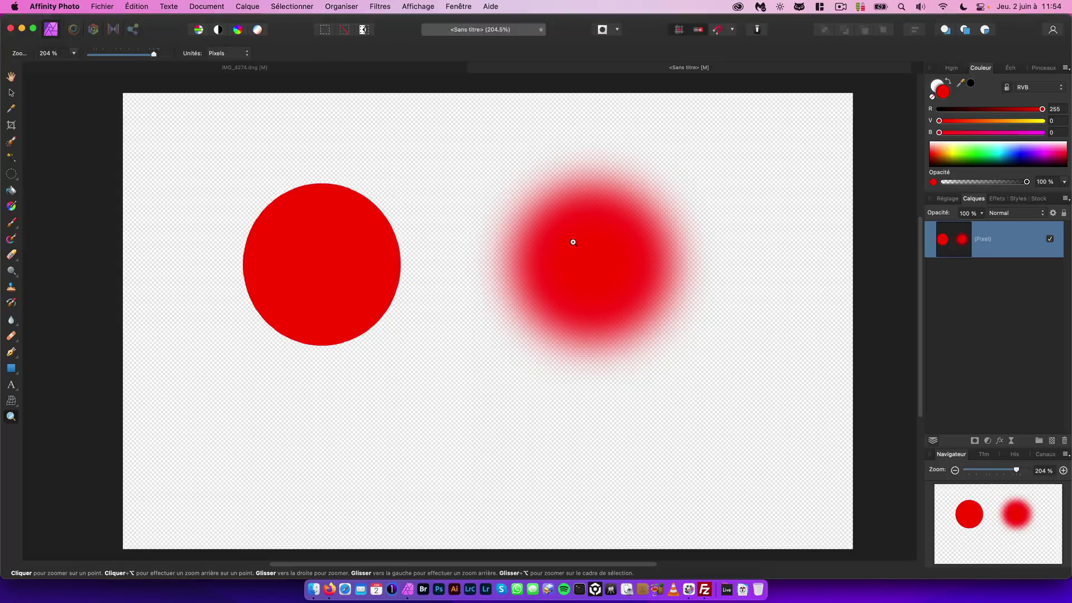
{"action": "left_click", "coordinate": [557, 209]}
{"action": "key", "text": "super+z"}
{"action": "left_click", "coordinate": [1052, 441]}
{"action": "left_click", "coordinate": [1052, 441]}
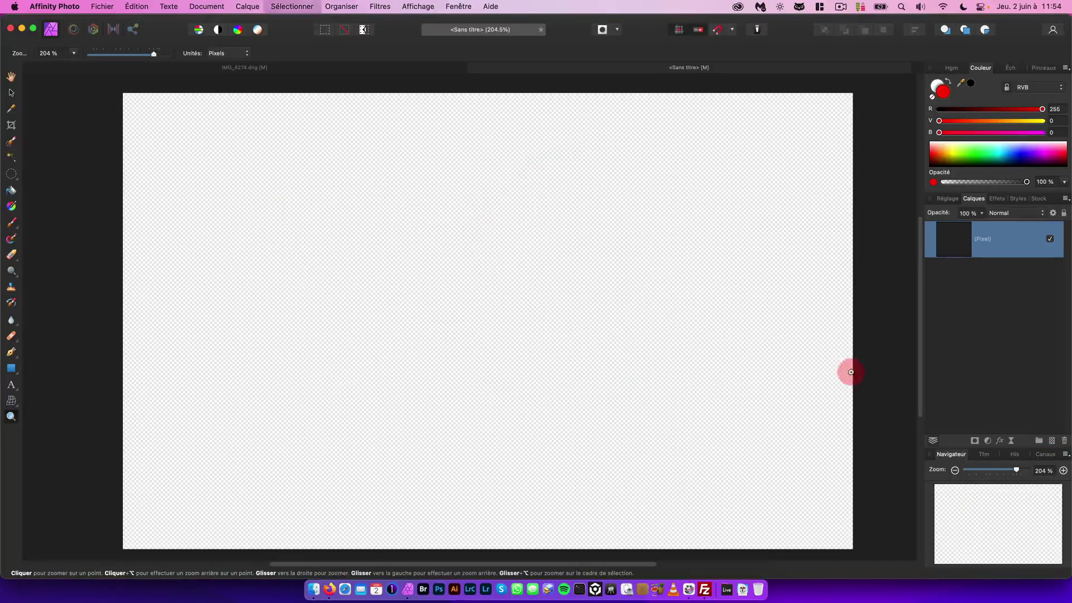
- Draw a freehand selection around the upper part of the canvas with a wavy, horizon-like lower edge
{"action": "left_click", "coordinate": [10, 175]}
{"action": "left_click", "coordinate": [11, 160]}
{"action": "left_click", "coordinate": [12, 143]}
{"action": "left_click", "coordinate": [14, 176]}
{"action": "left_click", "coordinate": [83, 229]}
{"action": "mouse_move", "coordinate": [115, 298]}
{"action": "left_mouse_down"}
{"action": "mouse_move", "coordinate": [247, 288]}
{"action": "mouse_move", "coordinate": [394, 257]}
{"action": "mouse_move", "coordinate": [534, 281]}
{"action": "mouse_move", "coordinate": [585, 247]}
{"action": "mouse_move", "coordinate": [651, 293]}
{"action": "mouse_move", "coordinate": [859, 296]}
{"action": "mouse_move", "coordinate": [882, 141]}
{"action": "mouse_move", "coordinate": [870, 87]}
{"action": "mouse_move", "coordinate": [780, 81]}
{"action": "mouse_move", "coordinate": [208, 84]}
{"action": "mouse_move", "coordinate": [106, 116]}
{"action": "left_mouse_up"}
{"action": "left_click_drag", "start_coordinate": [101, 293], "coordinate": [118, 300]}
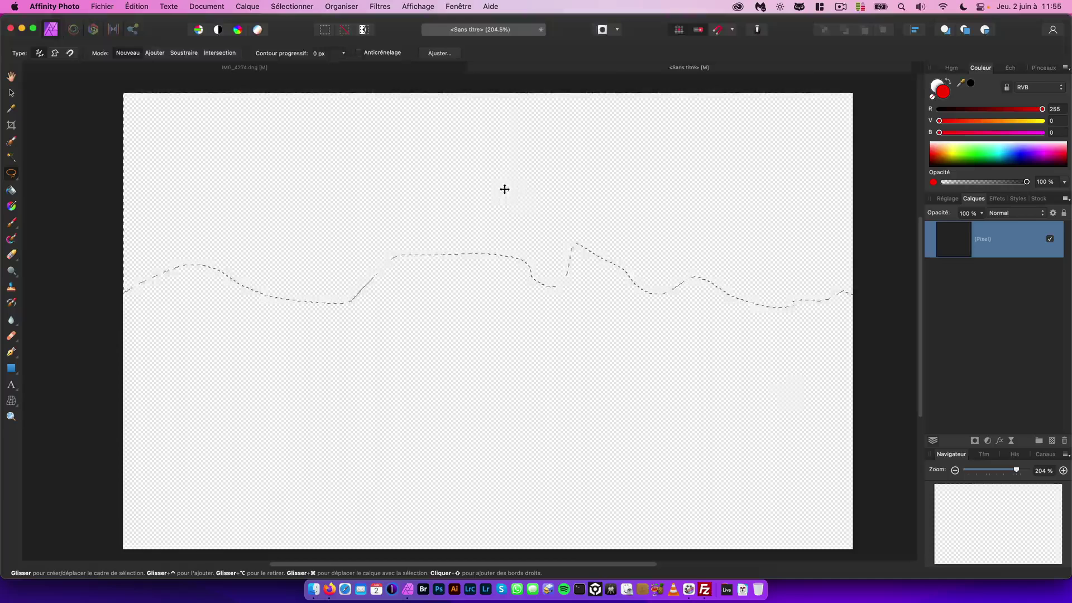
- Add a mask to the pixel layer from the freehand selection, then deselect and restore the selection with the mask active
{"action": "left_click", "coordinate": [975, 442]}
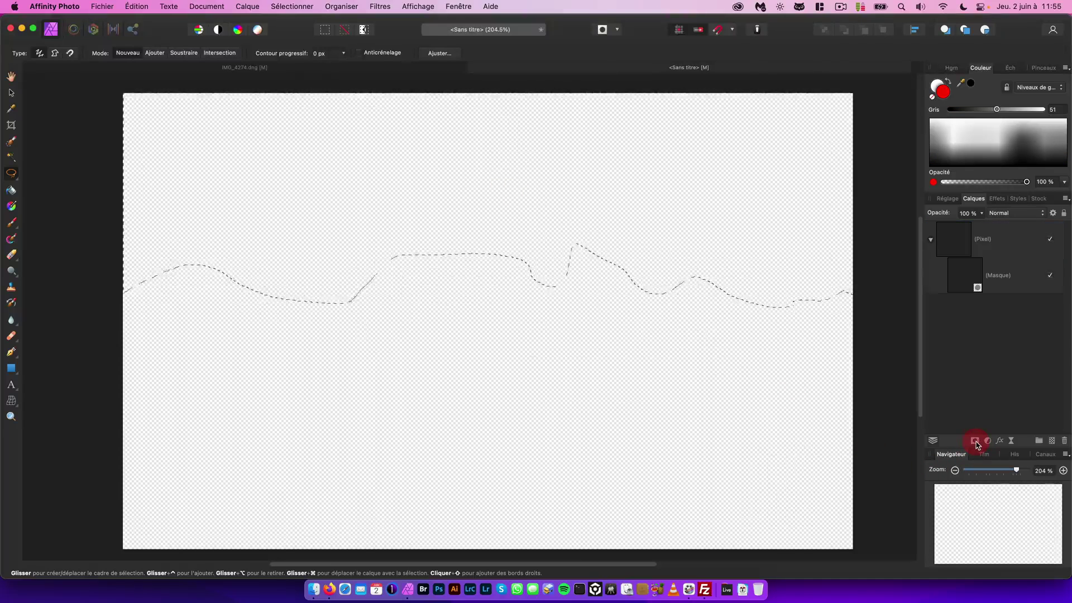
{"action": "left_click", "coordinate": [969, 282]}
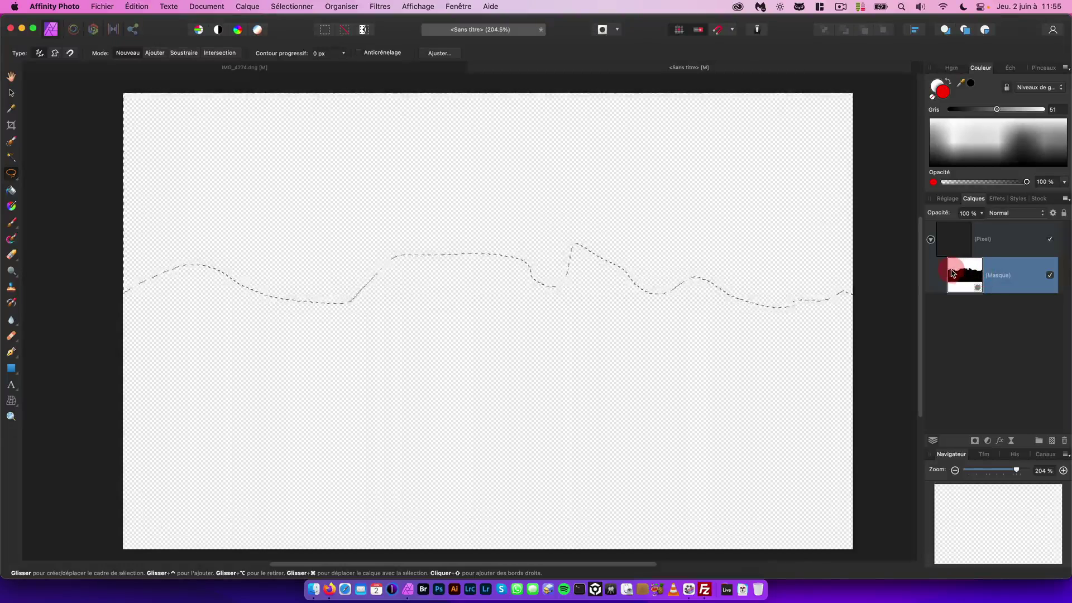
{"action": "key", "text": "super+d"}
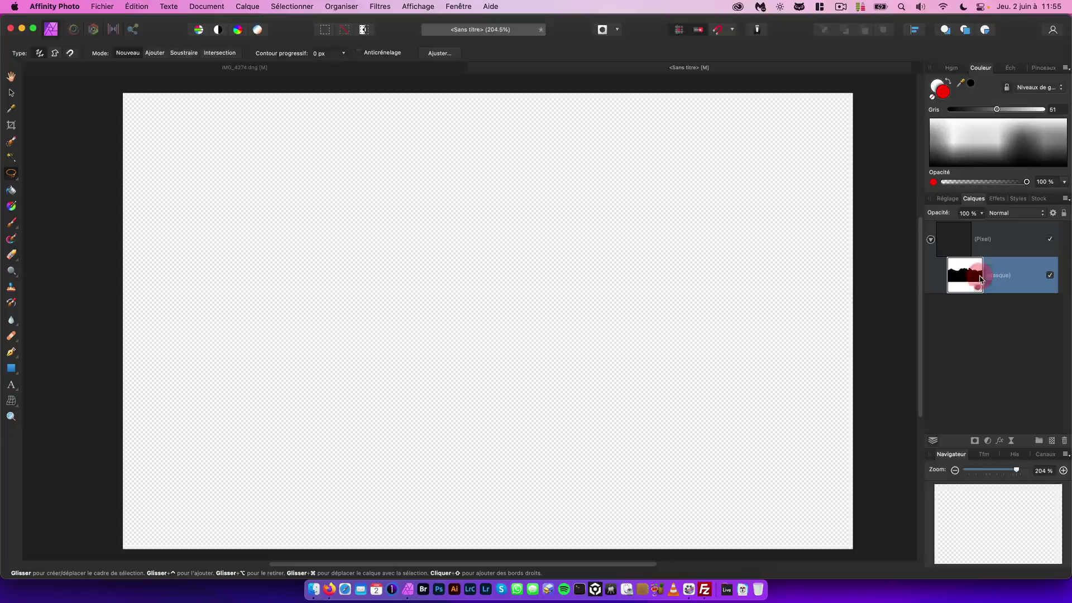
{"action": "key", "text": "super+z"}
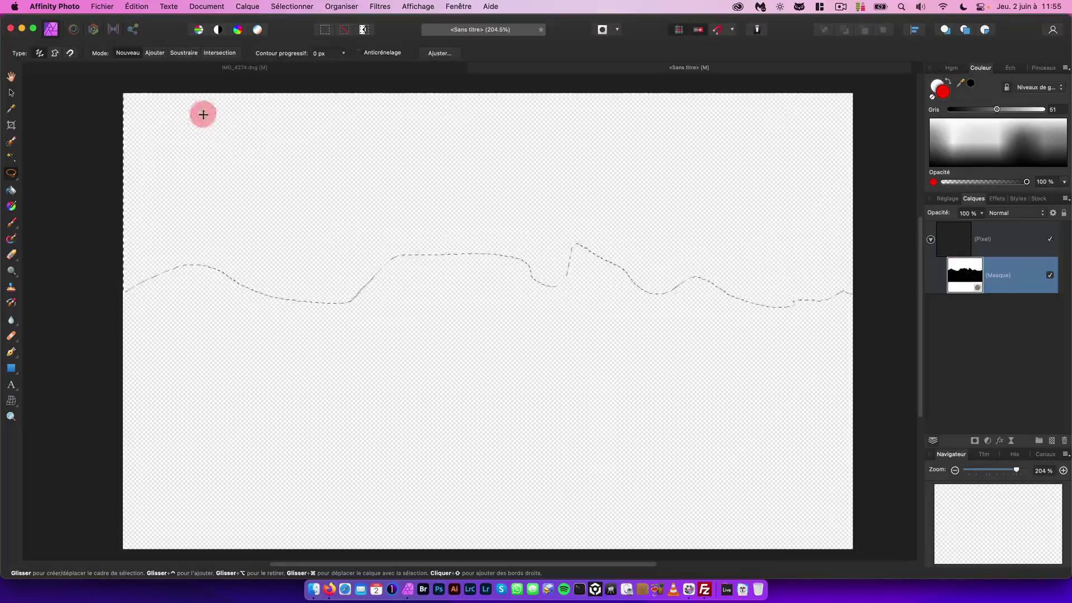
- Deselect, and undo back to the unmasked pixel layer with the freehand selection active
{"action": "key", "text": "super+d"}
{"action": "key", "text": "super+z"}
{"action": "key", "text": "super+z"}
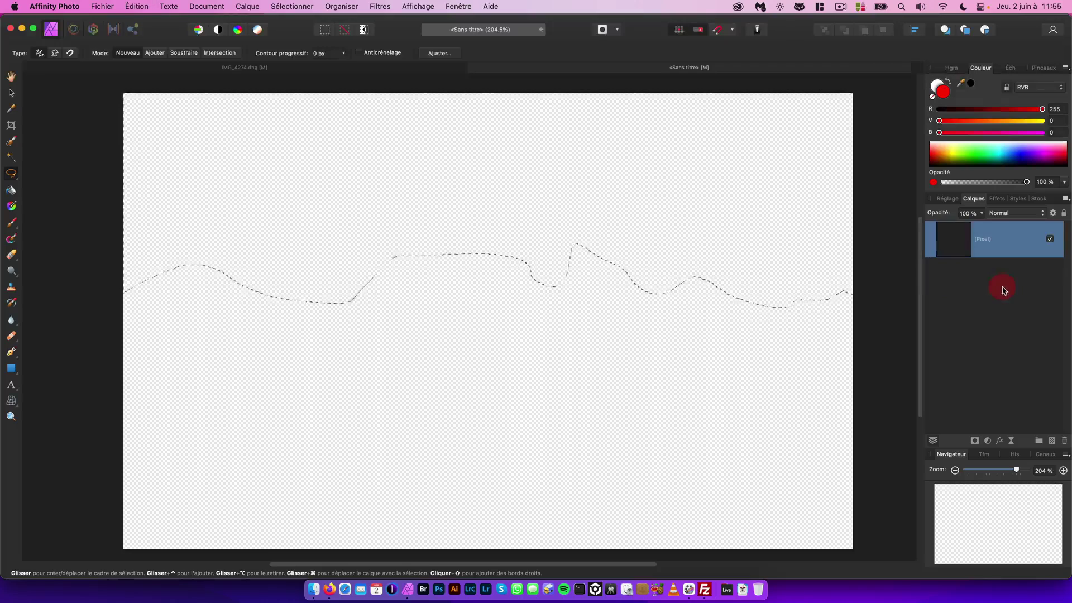
- Deselect and flood-fill the entire empty pixel layer with red
{"action": "key", "text": "super+d"}
{"action": "key", "text": "g"}
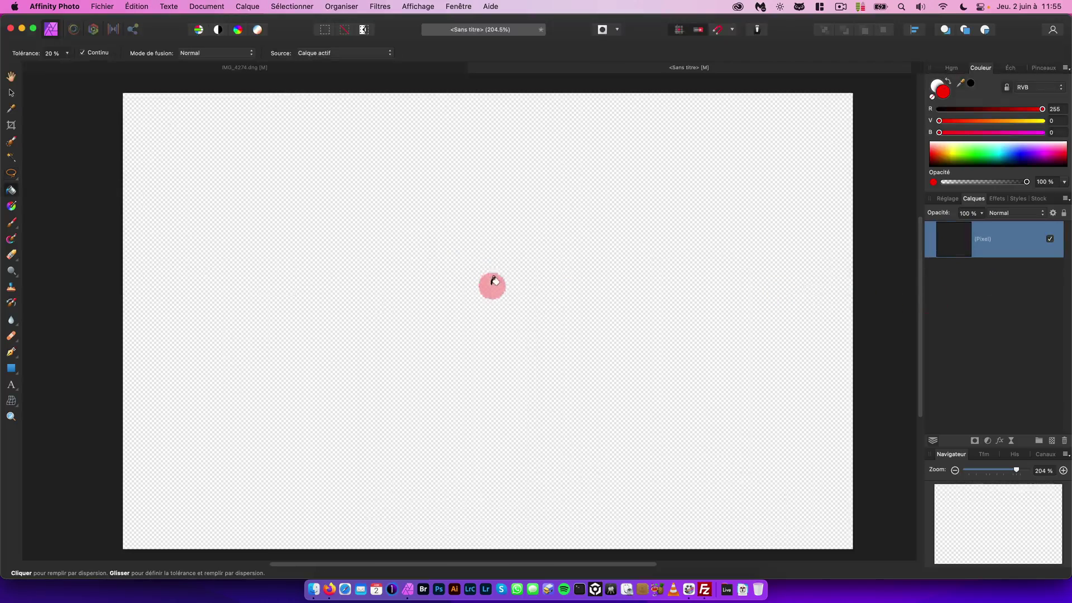
{"action": "left_click", "coordinate": [493, 281]}
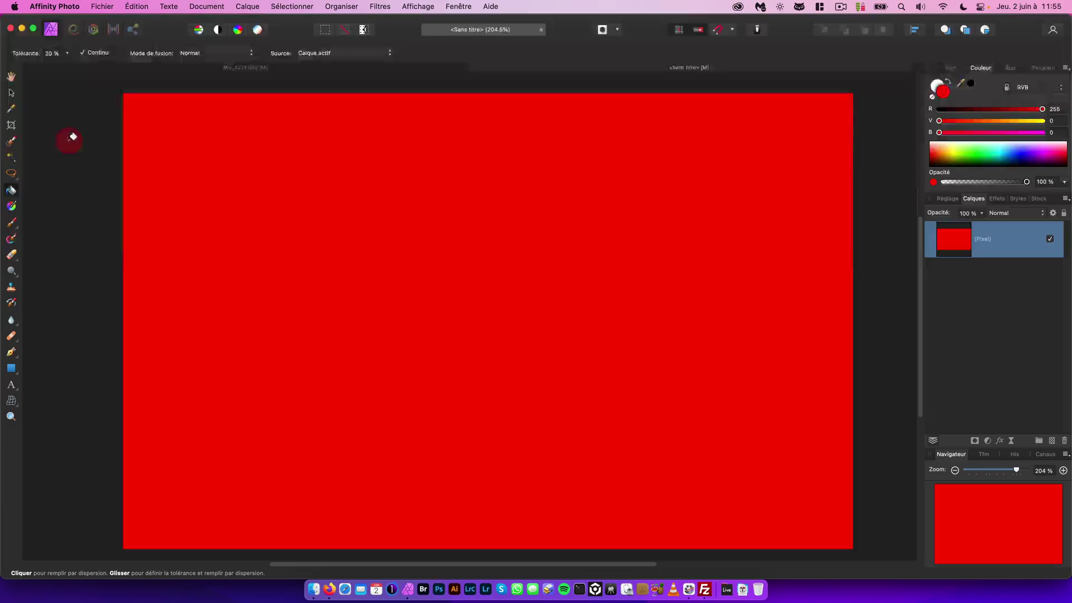
- Draw a freehand selection around the upper part of the canvas with a wavy lower edge, and mask the red layer with it
{"action": "left_click", "coordinate": [12, 173]}
{"action": "mouse_move", "coordinate": [112, 278]}
{"action": "left_mouse_down"}
{"action": "mouse_move", "coordinate": [437, 242]}
{"action": "mouse_move", "coordinate": [673, 295]}
{"action": "mouse_move", "coordinate": [888, 284]}
{"action": "mouse_move", "coordinate": [888, 143]}
{"action": "mouse_move", "coordinate": [874, 103]}
{"action": "mouse_move", "coordinate": [843, 82]}
{"action": "mouse_move", "coordinate": [324, 82]}
{"action": "mouse_move", "coordinate": [124, 67]}
{"action": "mouse_move", "coordinate": [81, 101]}
{"action": "mouse_move", "coordinate": [70, 245]}
{"action": "mouse_move", "coordinate": [73, 269]}
{"action": "left_mouse_up"}
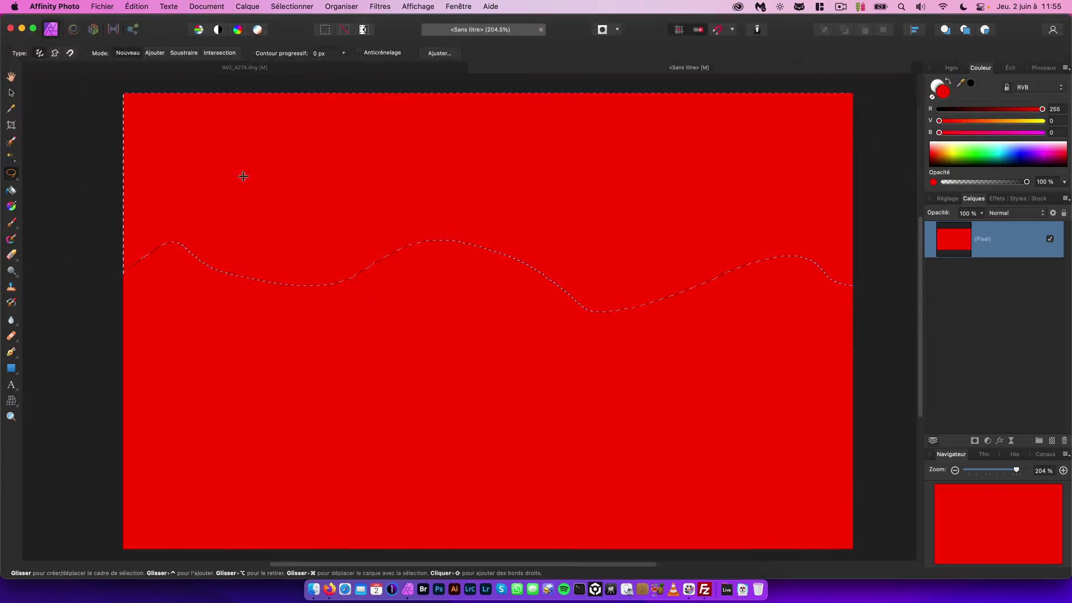
{"action": "left_click", "coordinate": [975, 441]}
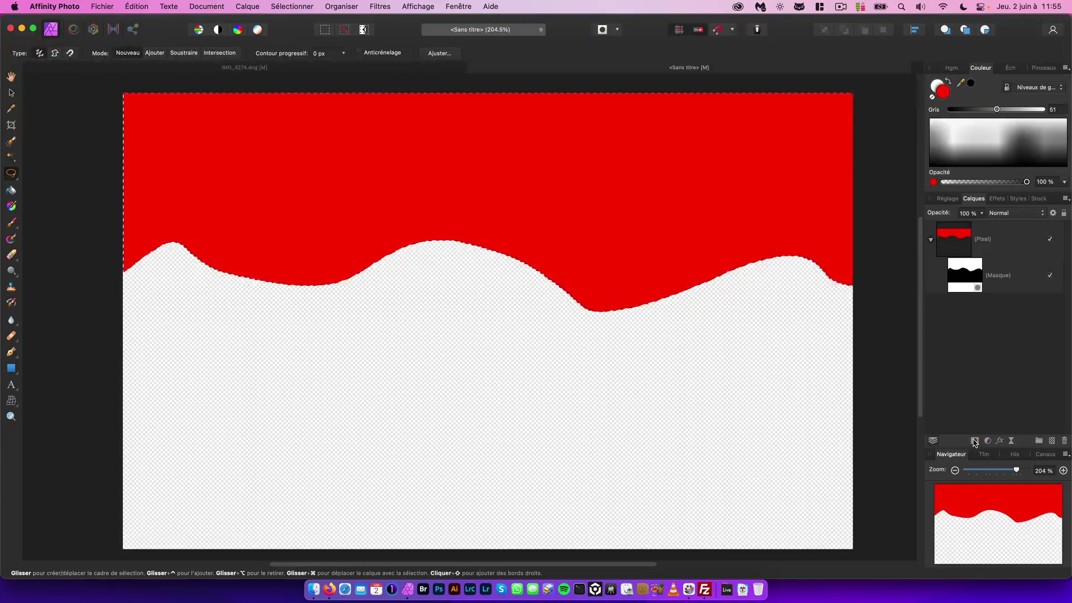
- Undo the mask, invert the pixel selection and add a mask to the red layer from the inverted selection
{"action": "key", "text": "super+z"}
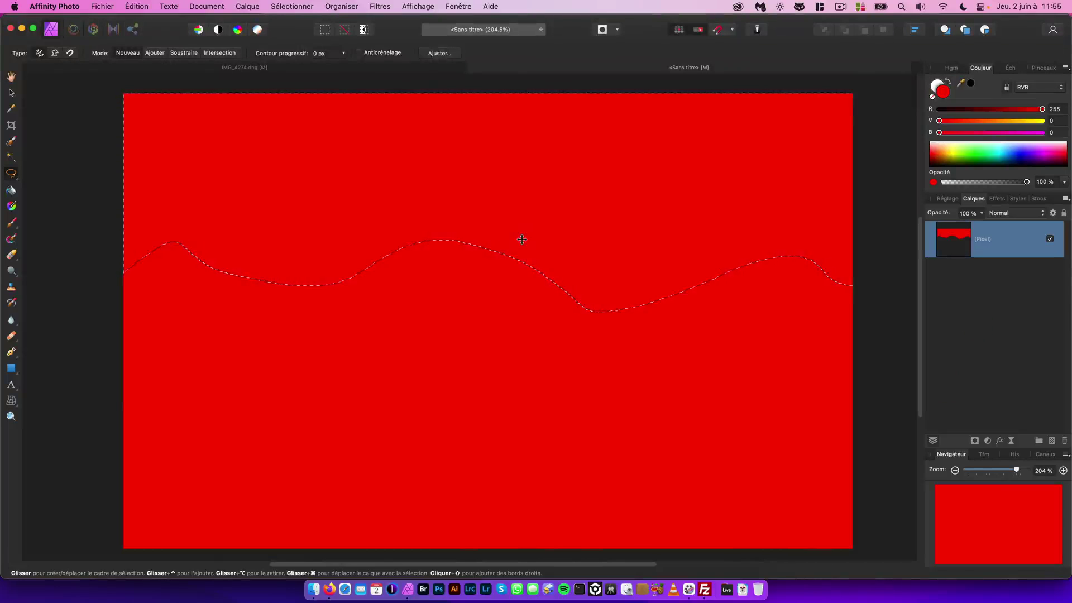
{"action": "left_click", "coordinate": [292, 6]}
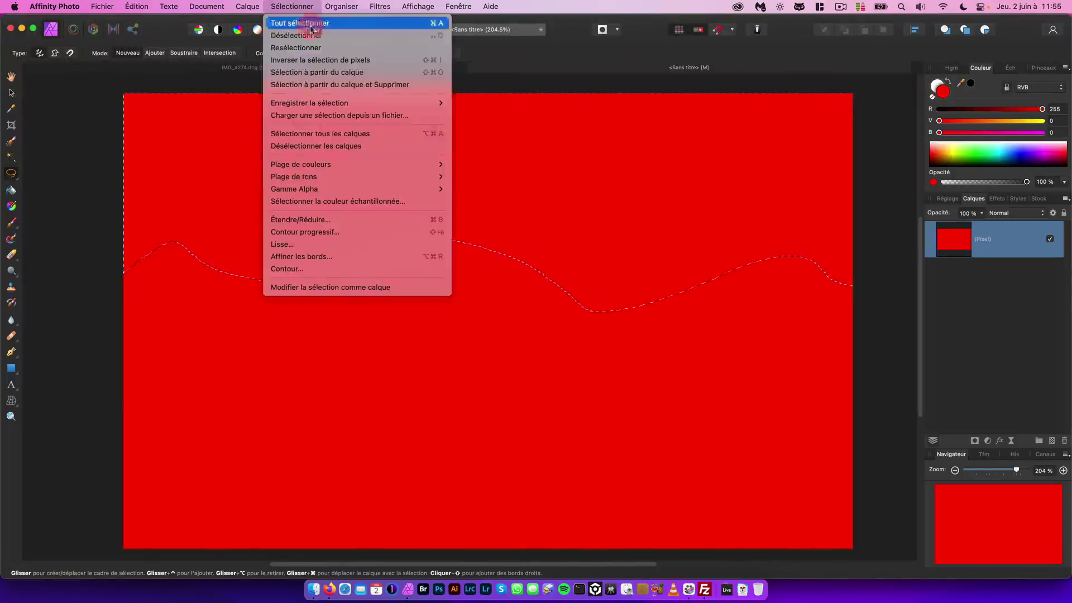
{"action": "left_click", "coordinate": [318, 60]}
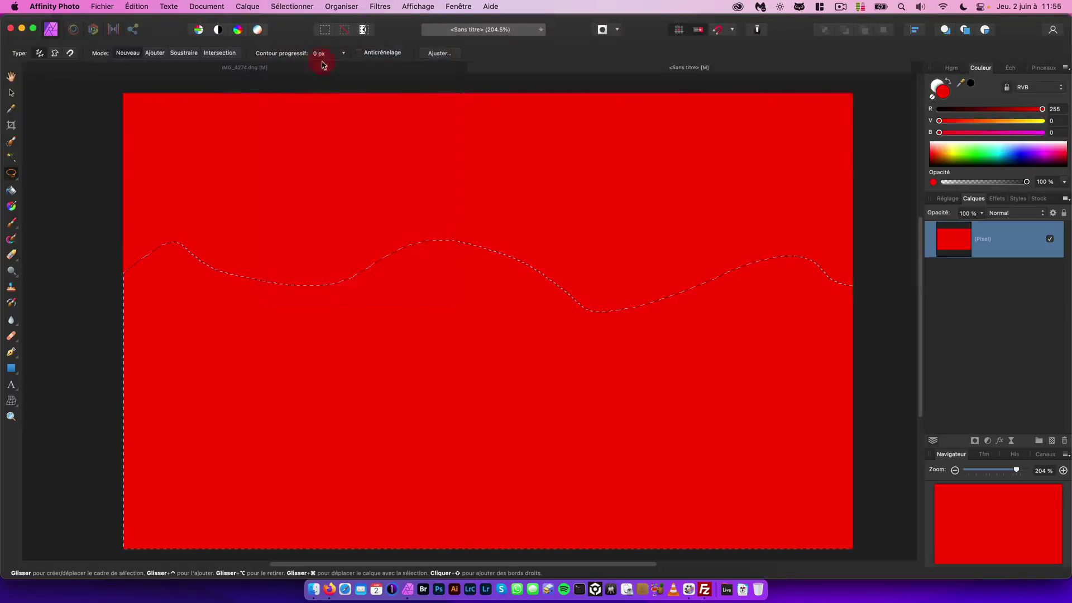
{"action": "left_click", "coordinate": [975, 441]}
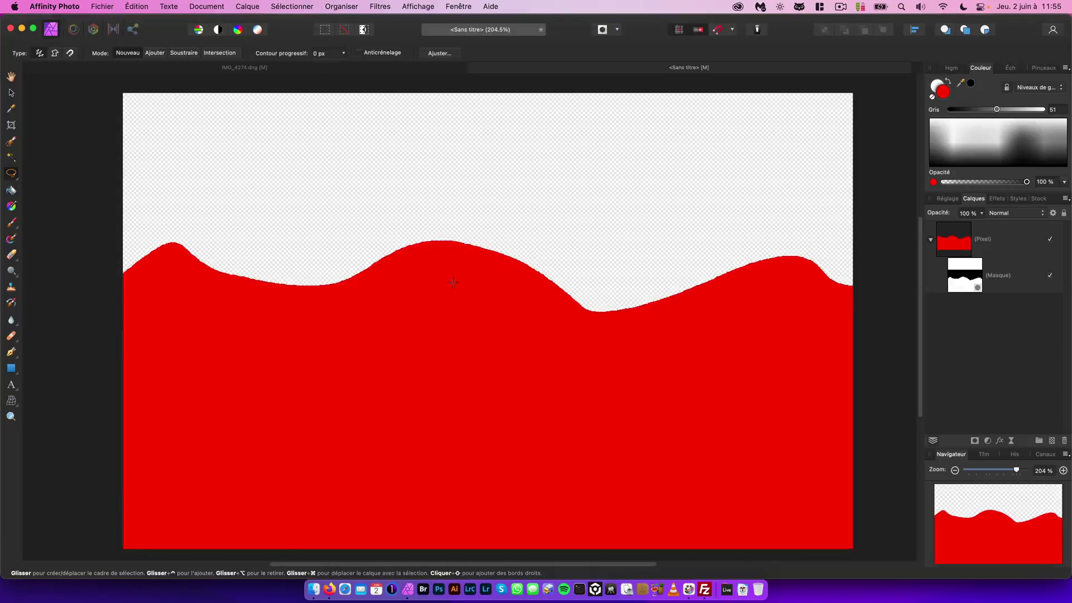
- Invert the red layer's mask, and delete the pixel layer together with its mask
{"action": "left_click", "coordinate": [964, 278]}
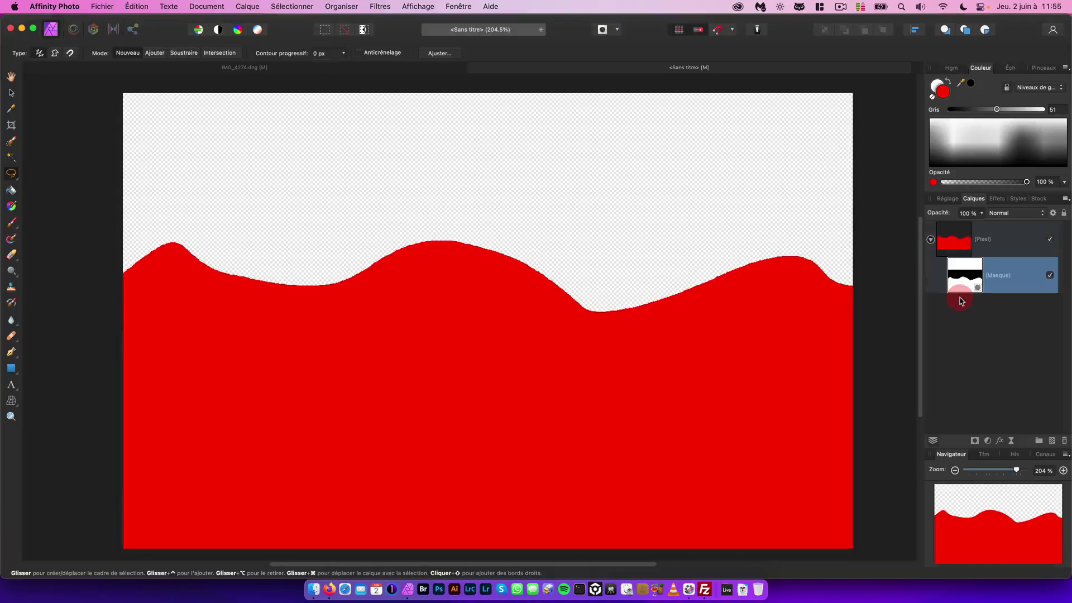
{"action": "key", "text": "super+i"}
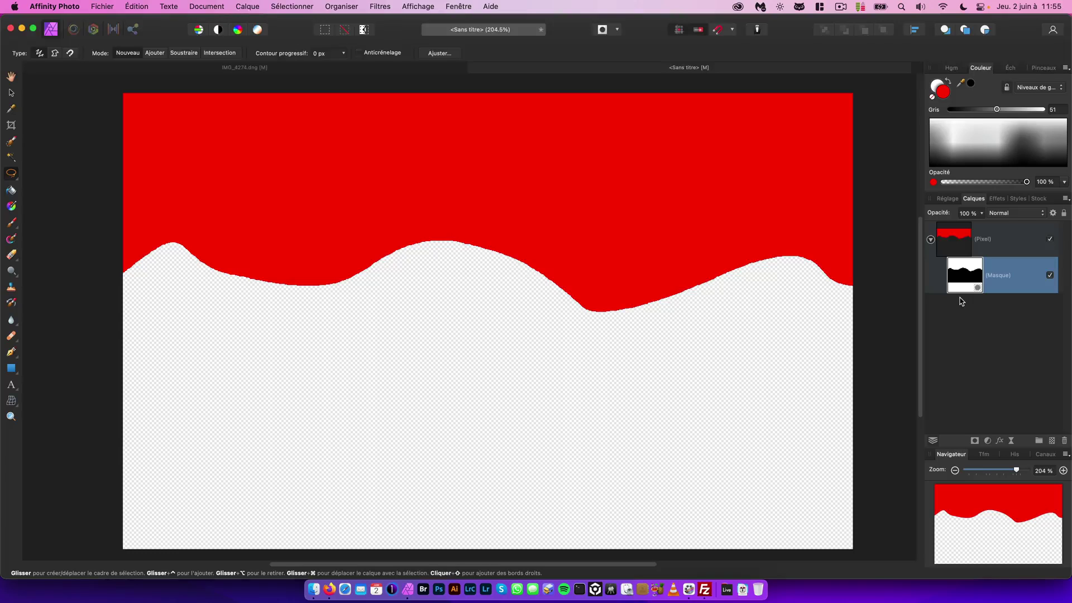
{"action": "left_click", "coordinate": [964, 246]}
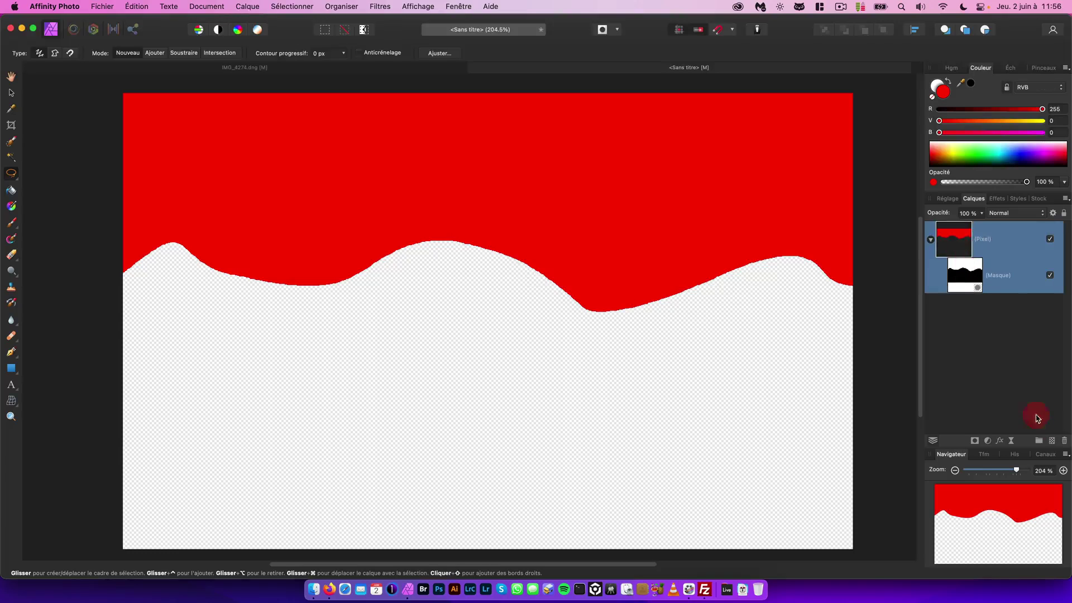
{"action": "left_click", "coordinate": [1064, 441]}
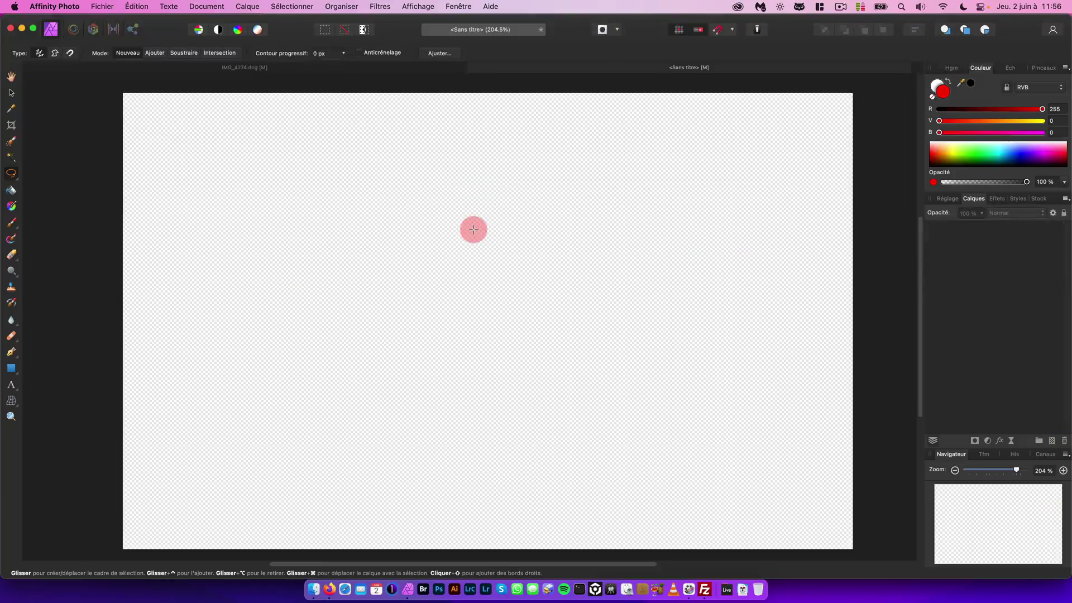